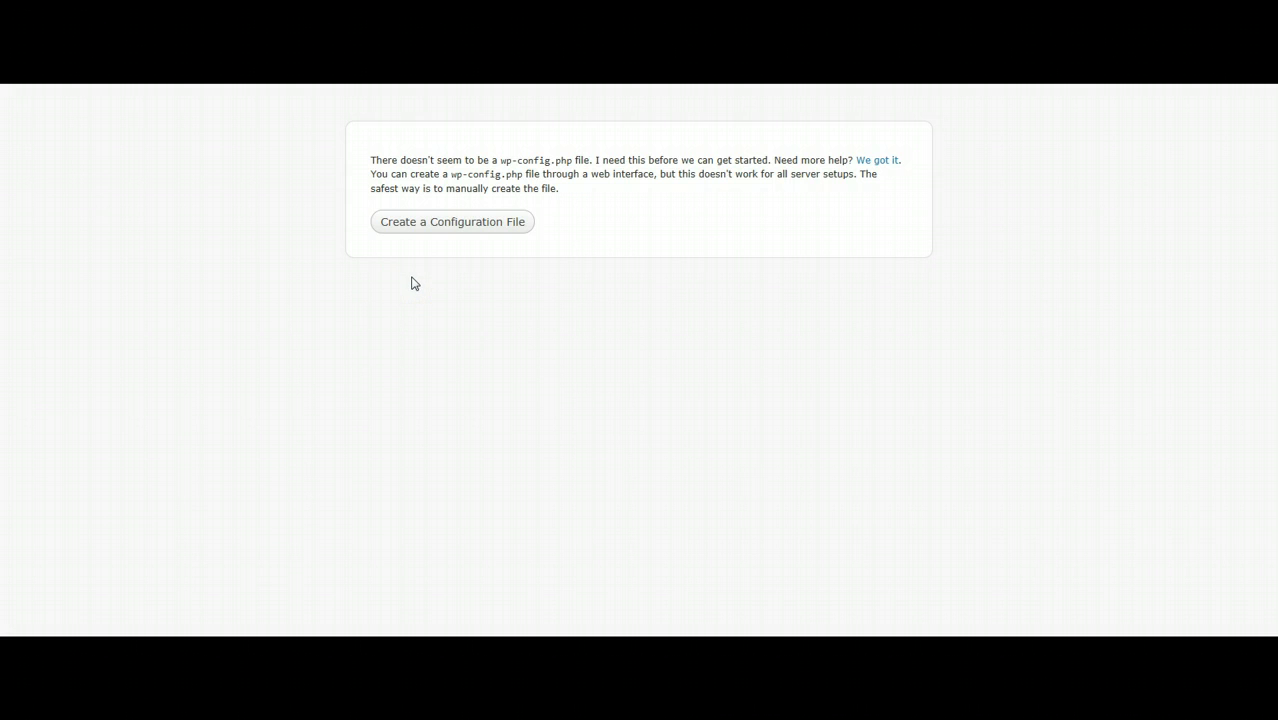
# Step: Start creating wp-config.php and review the database name, user name and password fields of the connection form
pyautogui.click(458, 221)
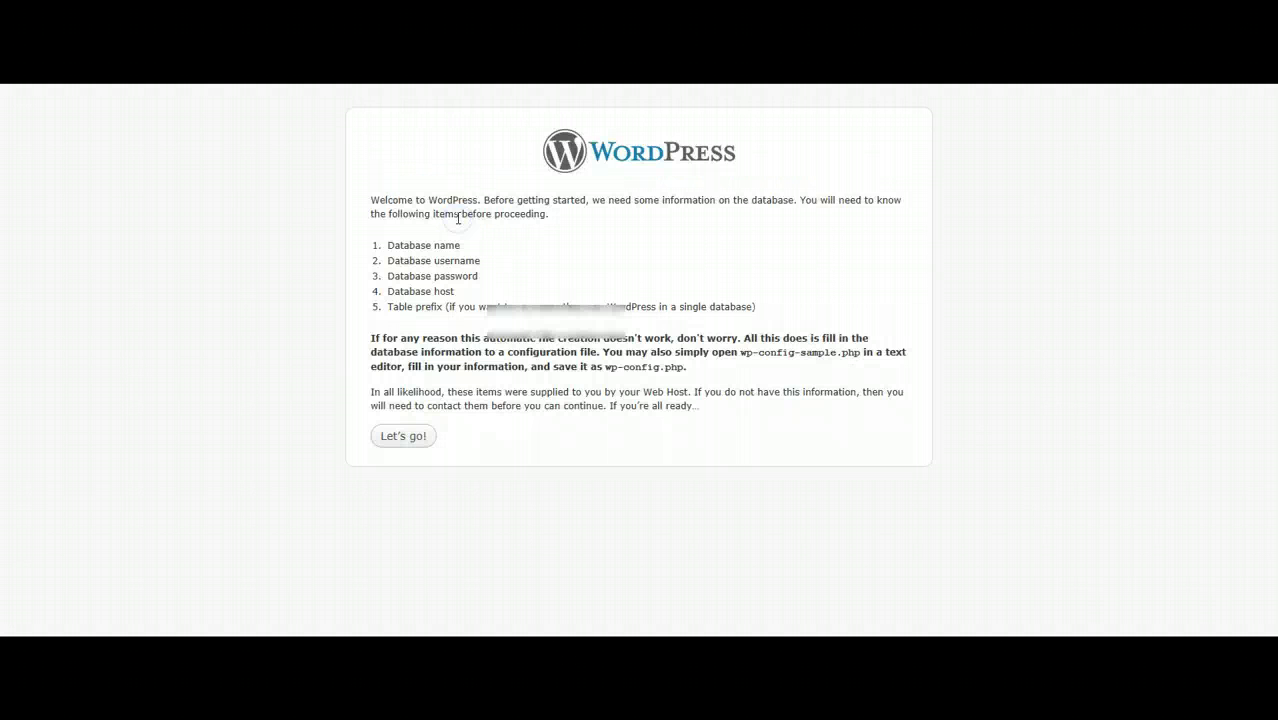
pyautogui.click(404, 440)
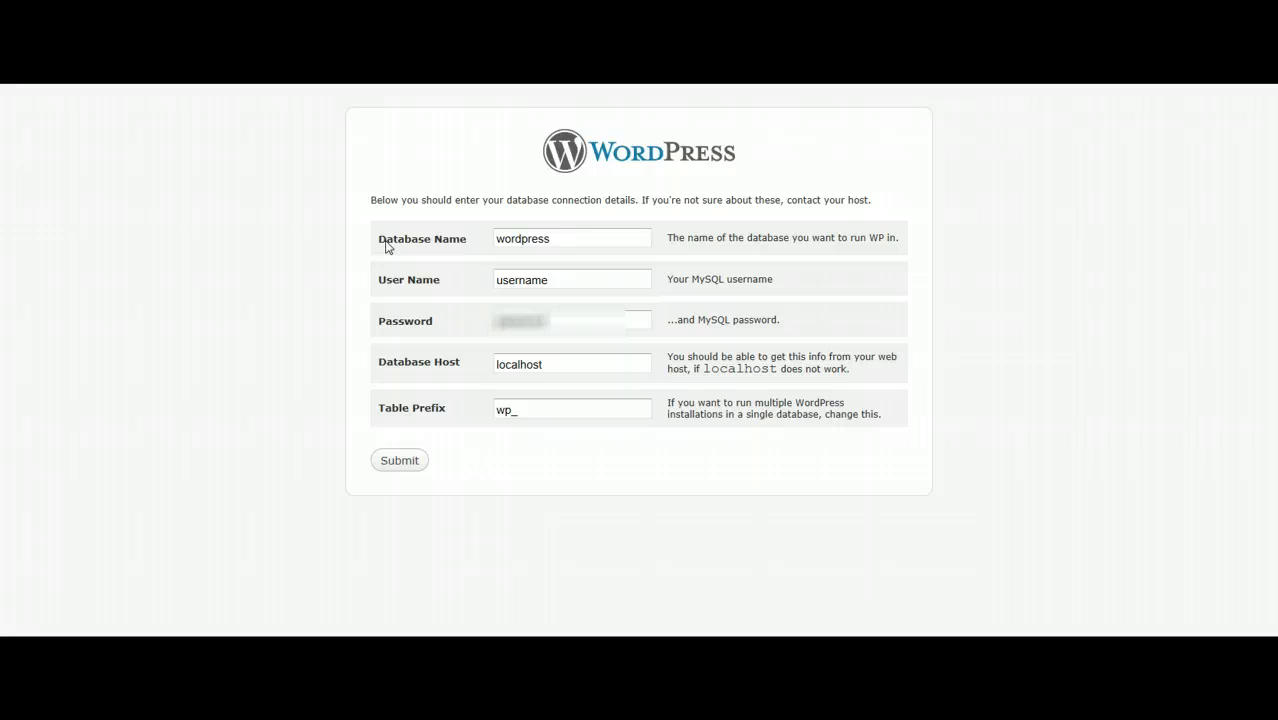
pyautogui.click(433, 245)
pyautogui.moveTo(378, 279); pyautogui.dragTo(420, 279)
pyautogui.click(395, 331)
pyautogui.click(397, 333)
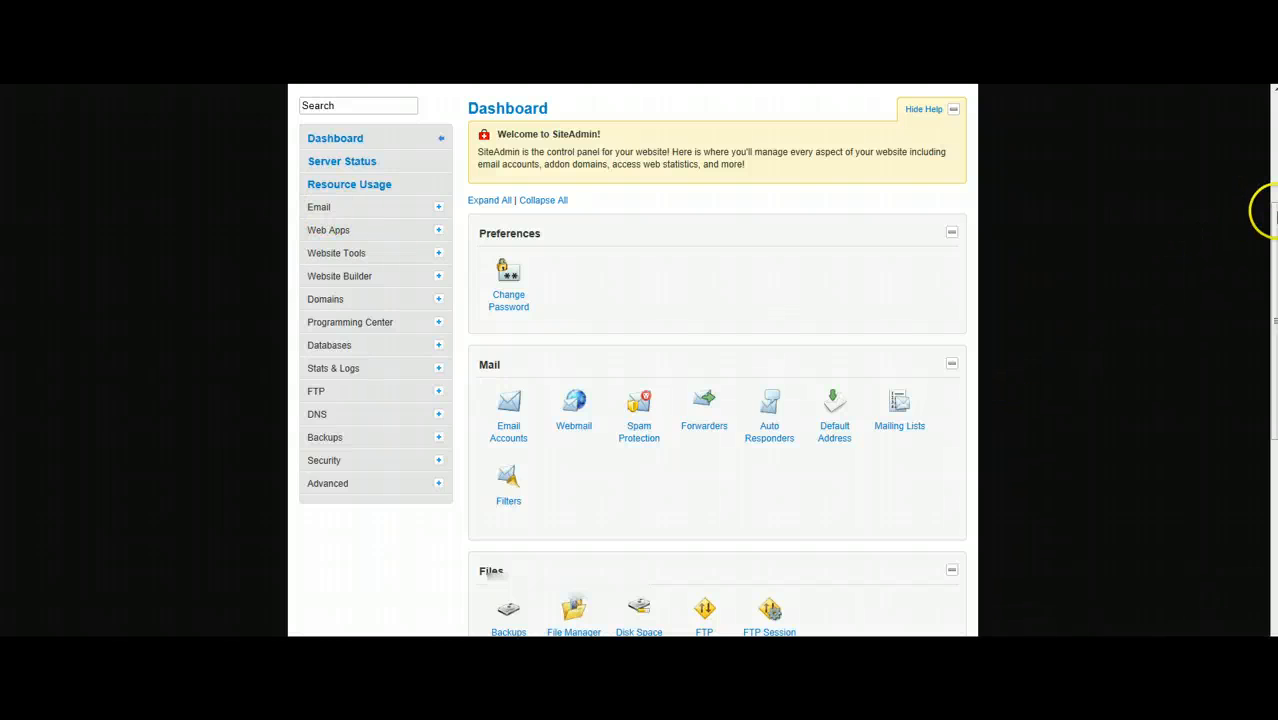
# Step: Go to SiteAdmin's MySQL Databases page and start entering wpblog as the new database name
pyautogui.moveTo(1272, 212); pyautogui.dragTo(1273, 513)
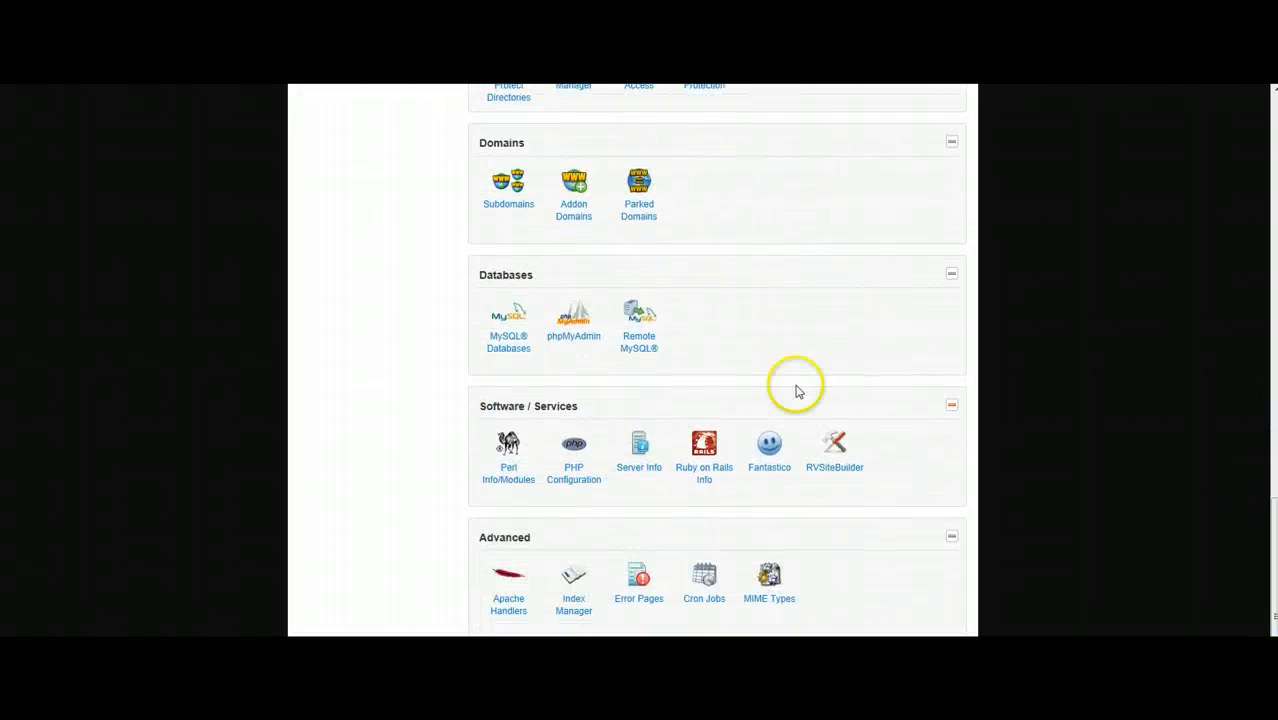
pyautogui.click(510, 357)
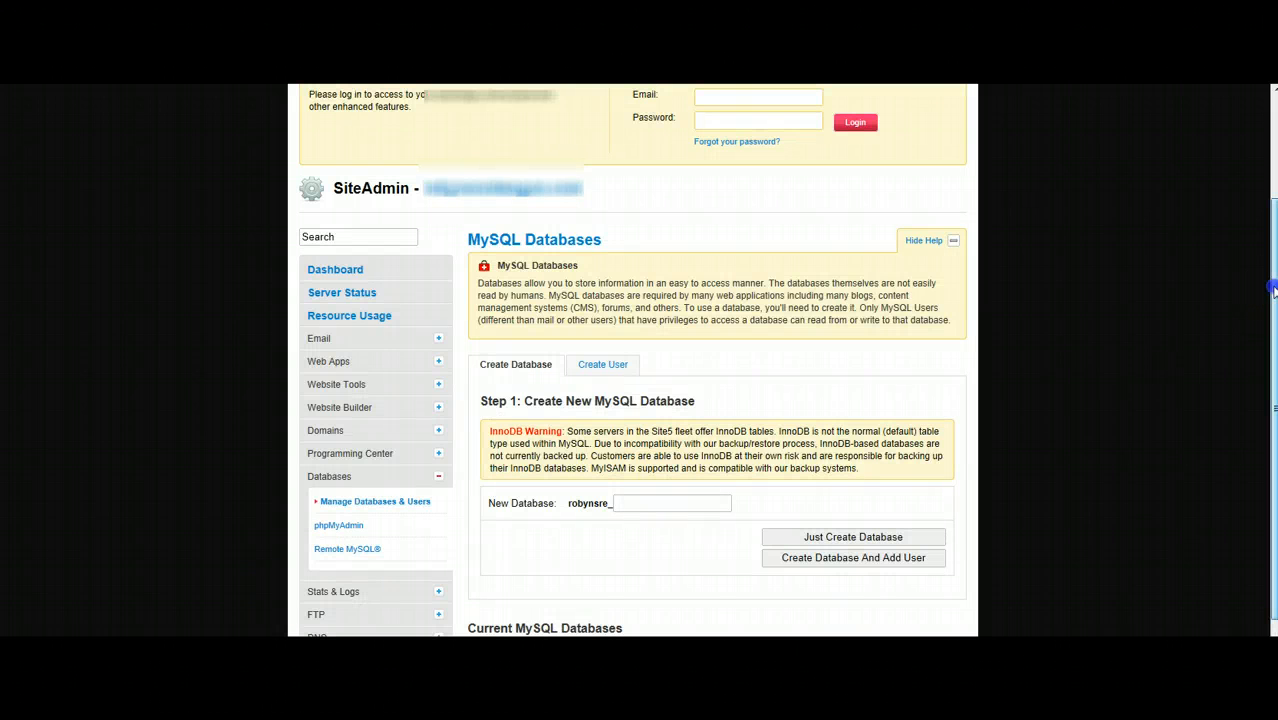
pyautogui.moveTo(1273, 290); pyautogui.dragTo(1268, 376)
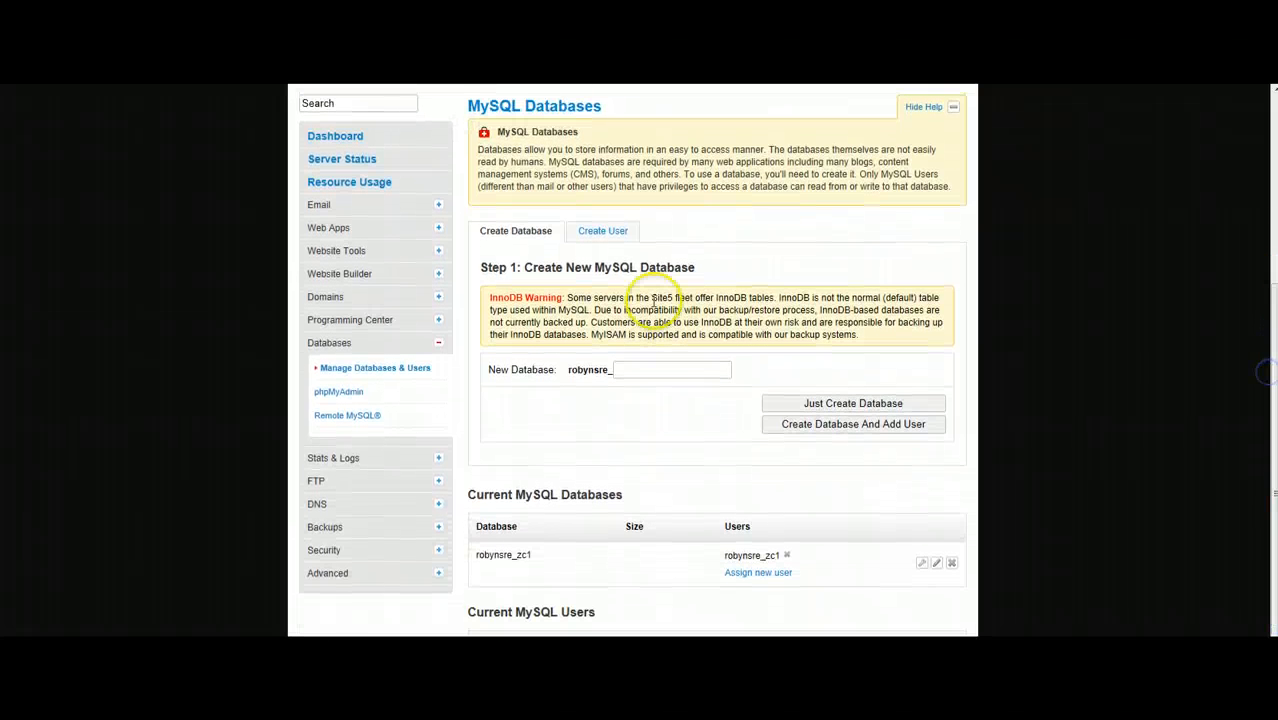
pyautogui.moveTo(482, 268); pyautogui.dragTo(522, 266)
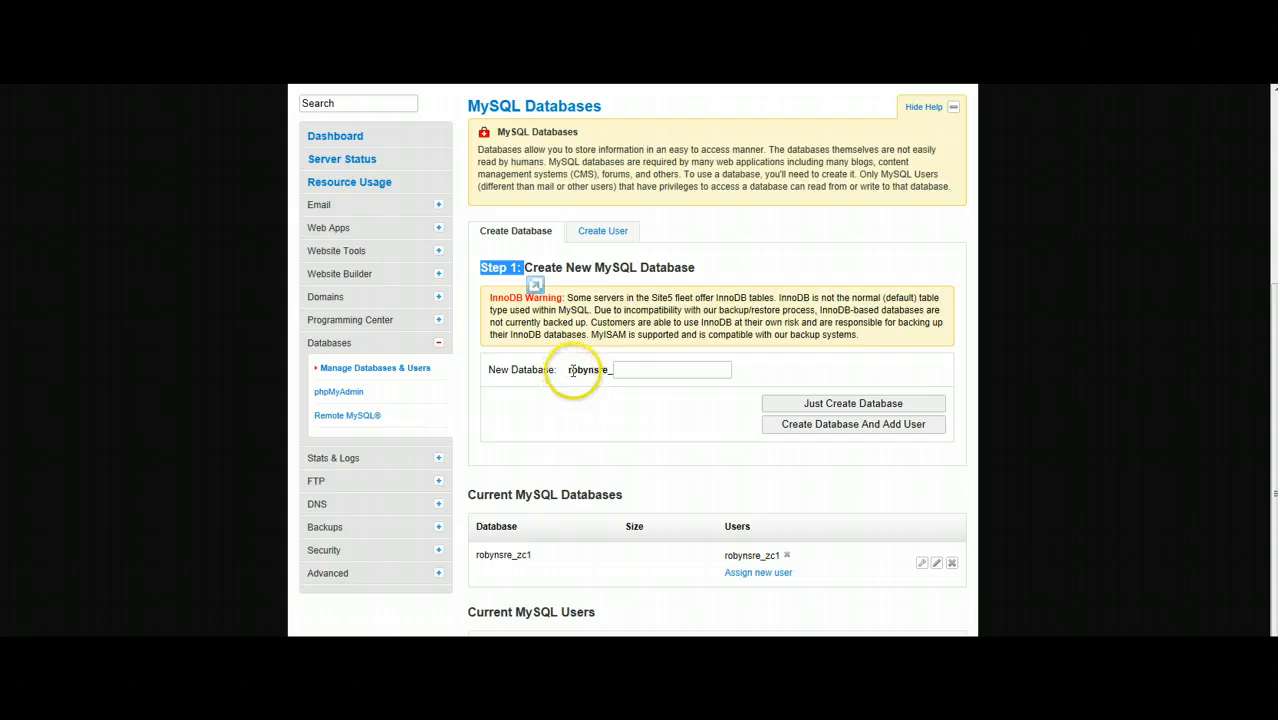
pyautogui.click(649, 372)
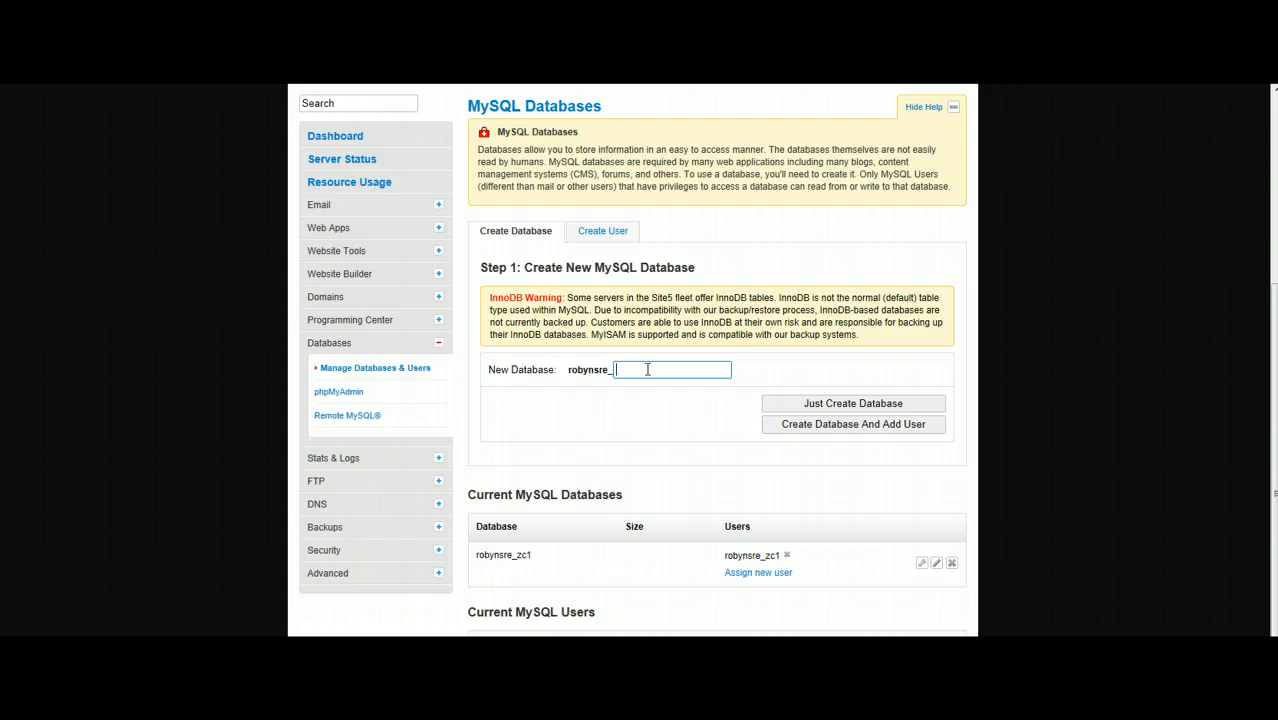
pyautogui.write('wpblog')
# Step: Create the wpblog database and a matching wpblog user, entering the password twice
pyautogui.click(778, 425)
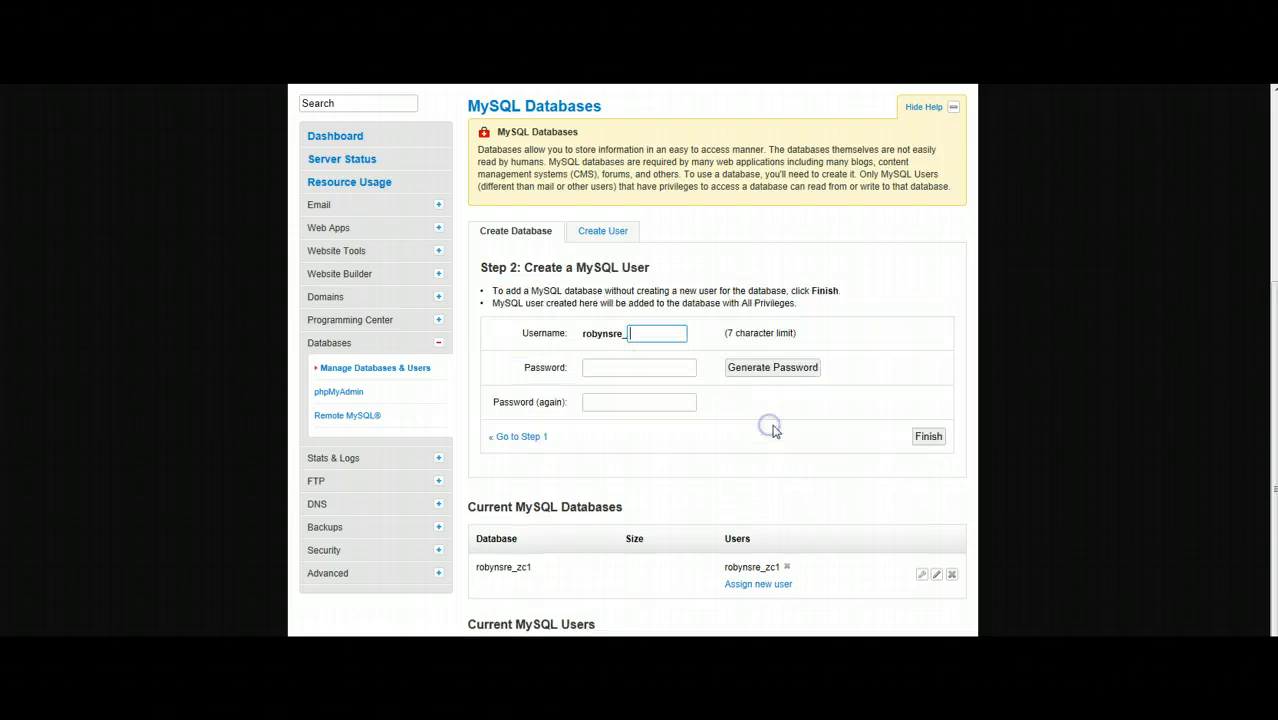
pyautogui.click(652, 340)
pyautogui.write('wpblog')
pyautogui.press('Tab')
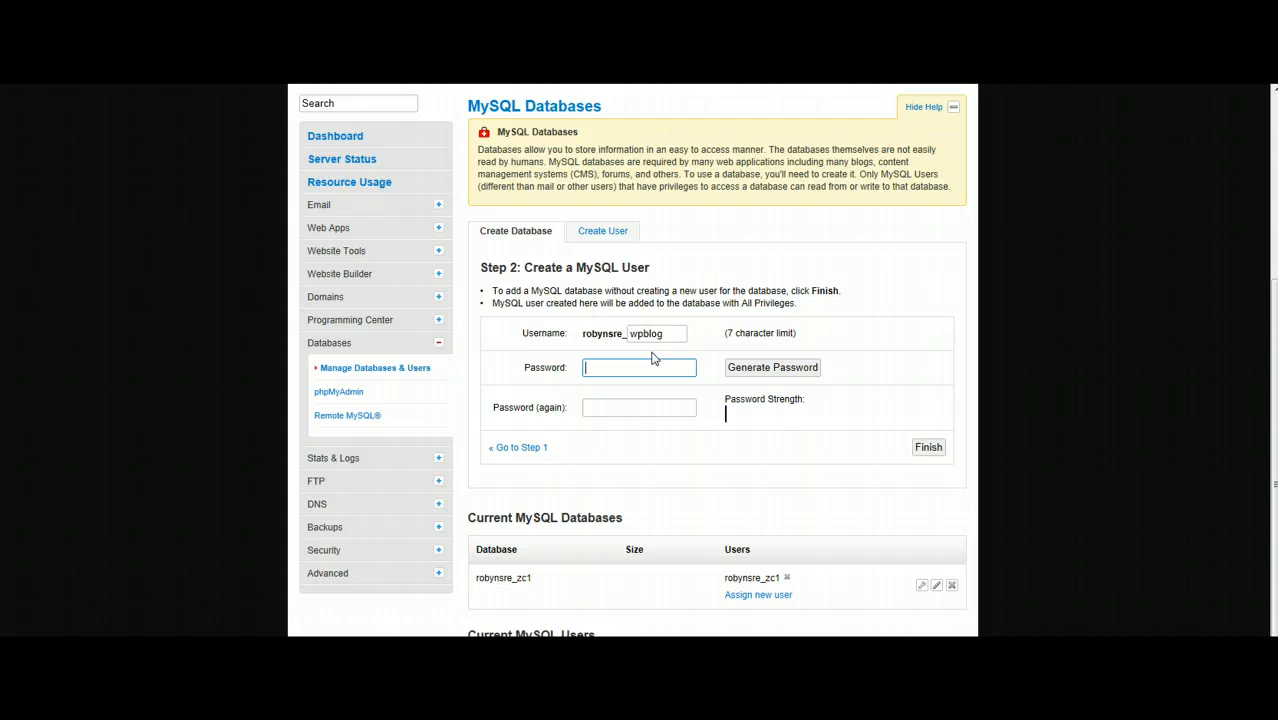
pyautogui.write('•••••••••')
pyautogui.press('Tab')
pyautogui.write('•••••••••')
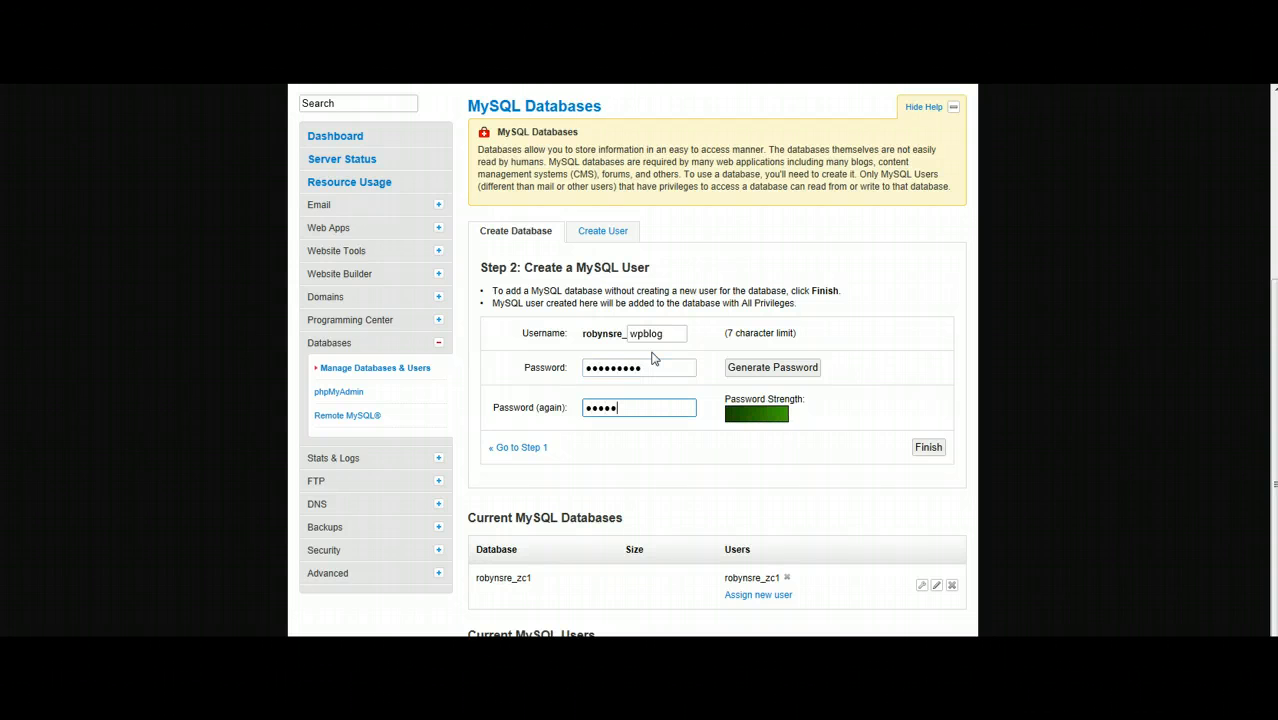
pyautogui.click(926, 449)
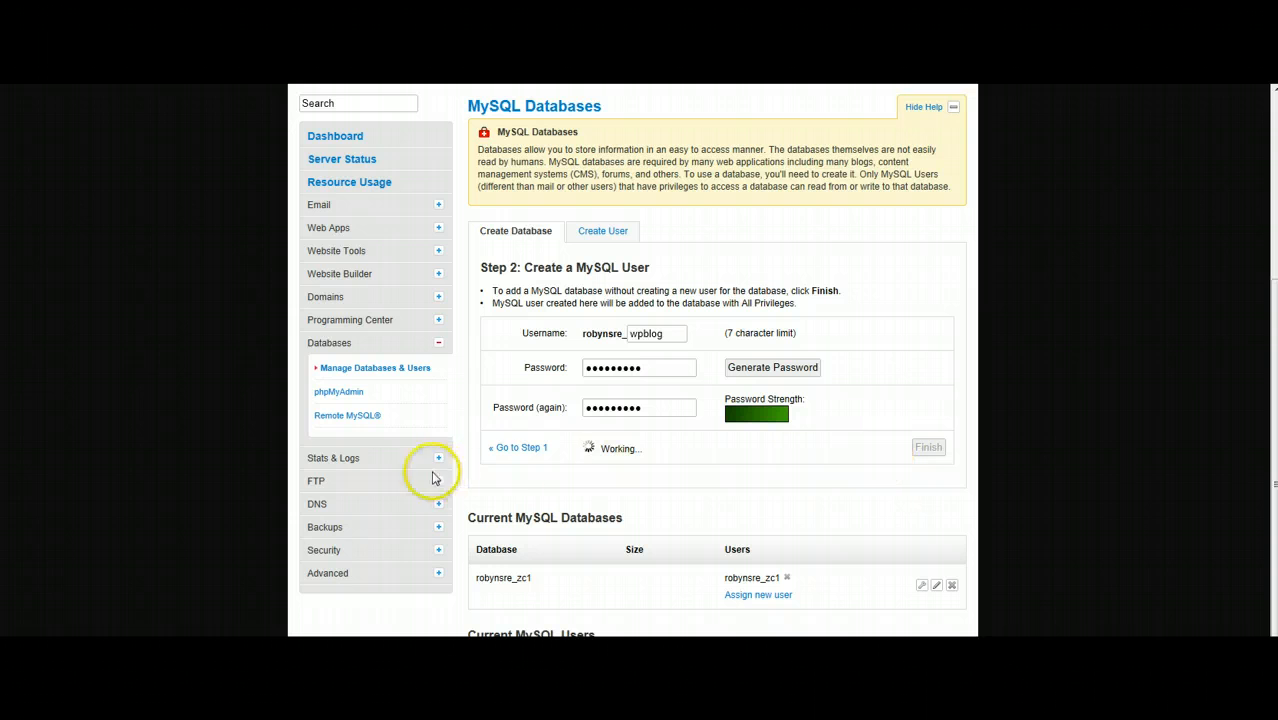
# Step: Select the new prefixed database name in the MySQL databases list for copying
pyautogui.moveTo(667, 452); pyautogui.dragTo(604, 454)
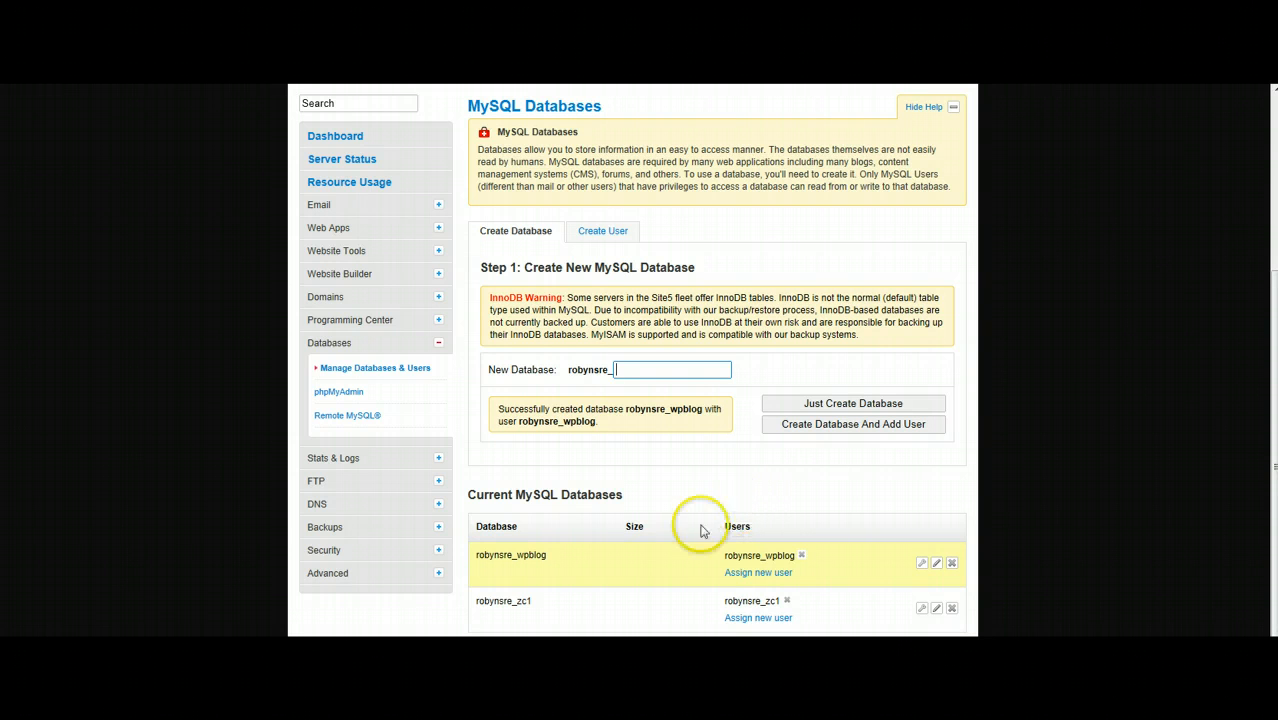
pyautogui.click(471, 494)
pyautogui.moveTo(471, 494); pyautogui.dragTo(621, 494)
pyautogui.moveTo(478, 555); pyautogui.dragTo(546, 556)
pyautogui.hotkey('ctrl', 'c')
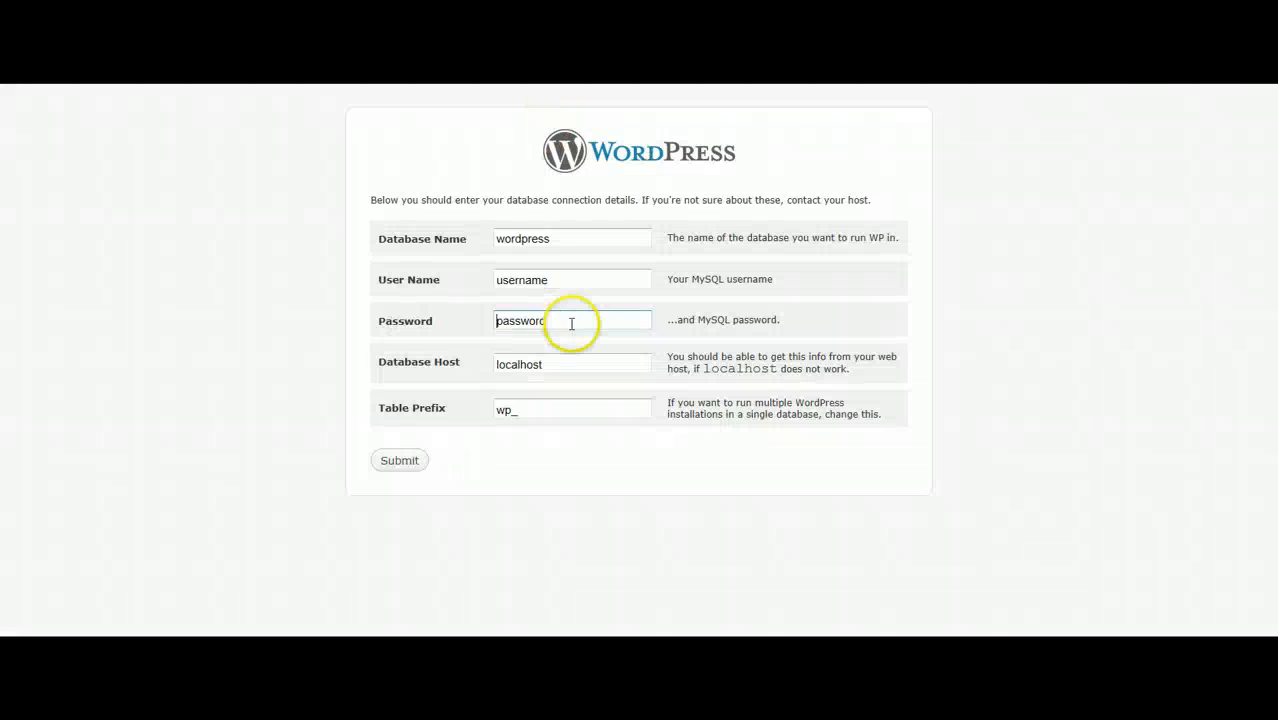
# Step: Paste the new database name and user into WordPress's connection form, enter the database password, and submit
pyautogui.moveTo(565, 238); pyautogui.dragTo(499, 240)
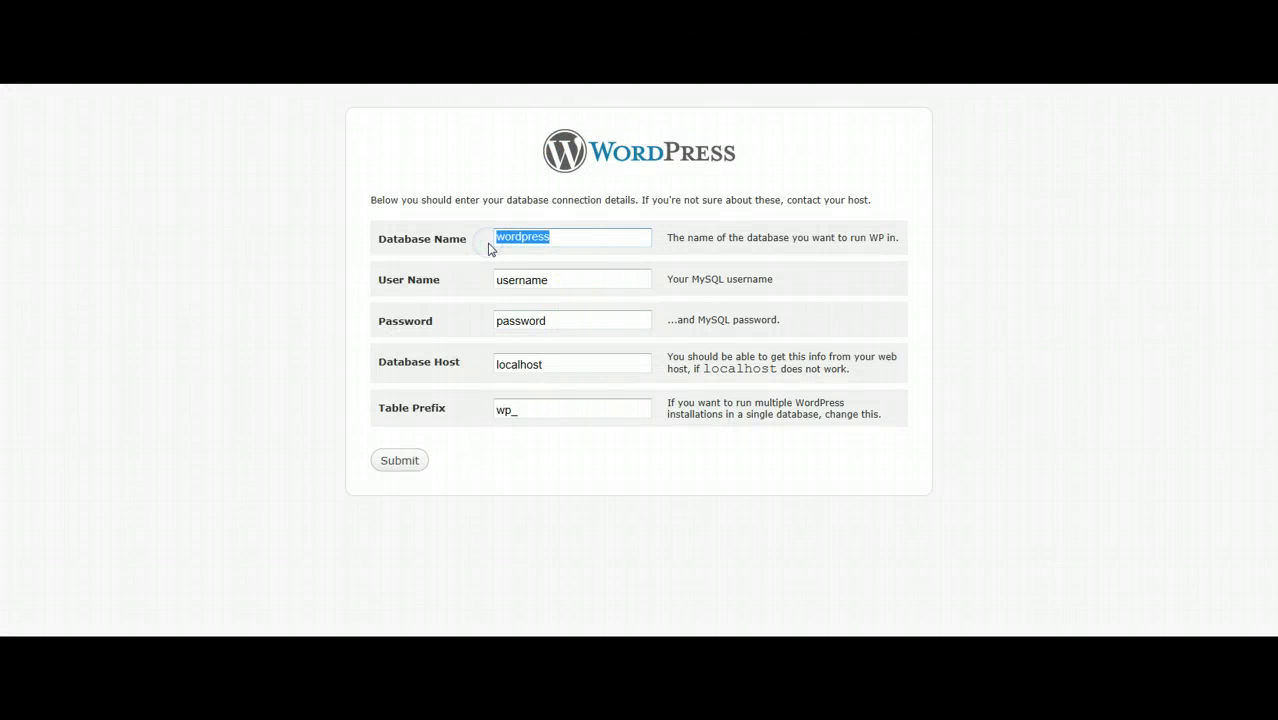
pyautogui.hotkey('ctrl', 'v')
pyautogui.press('Tab')
pyautogui.hotkey('ctrl', 'v')
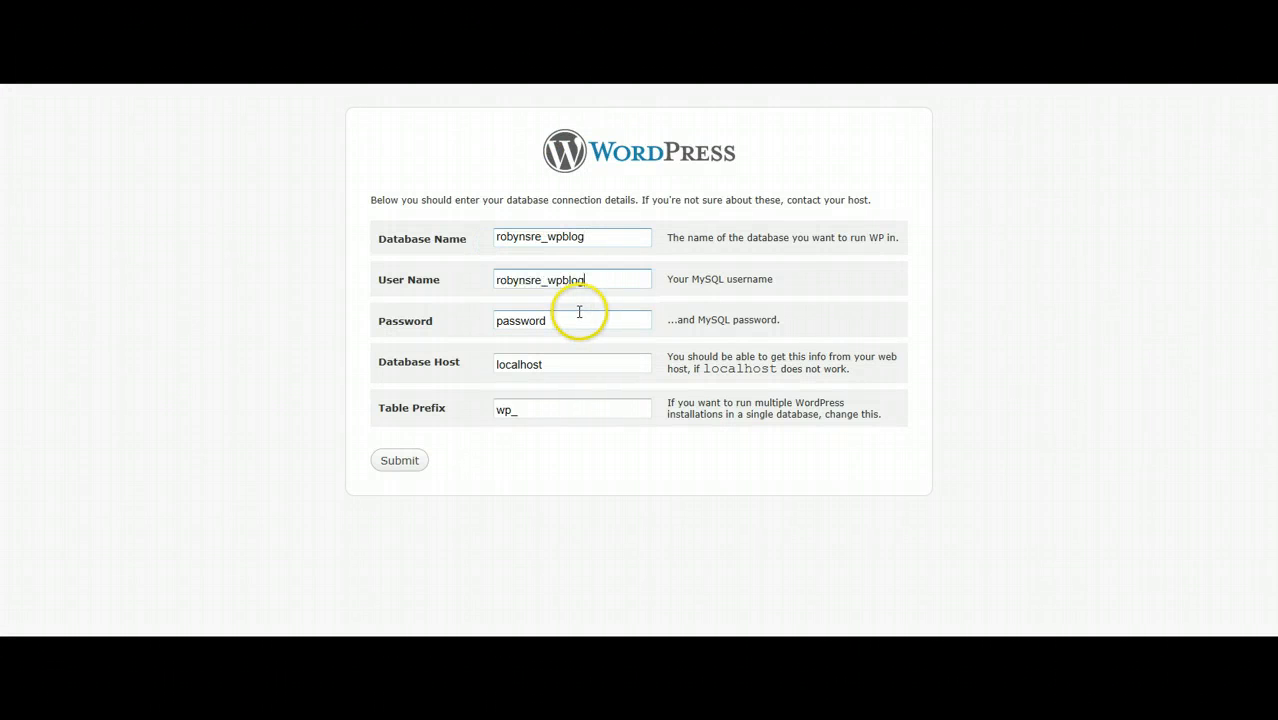
pyautogui.press('Tab')
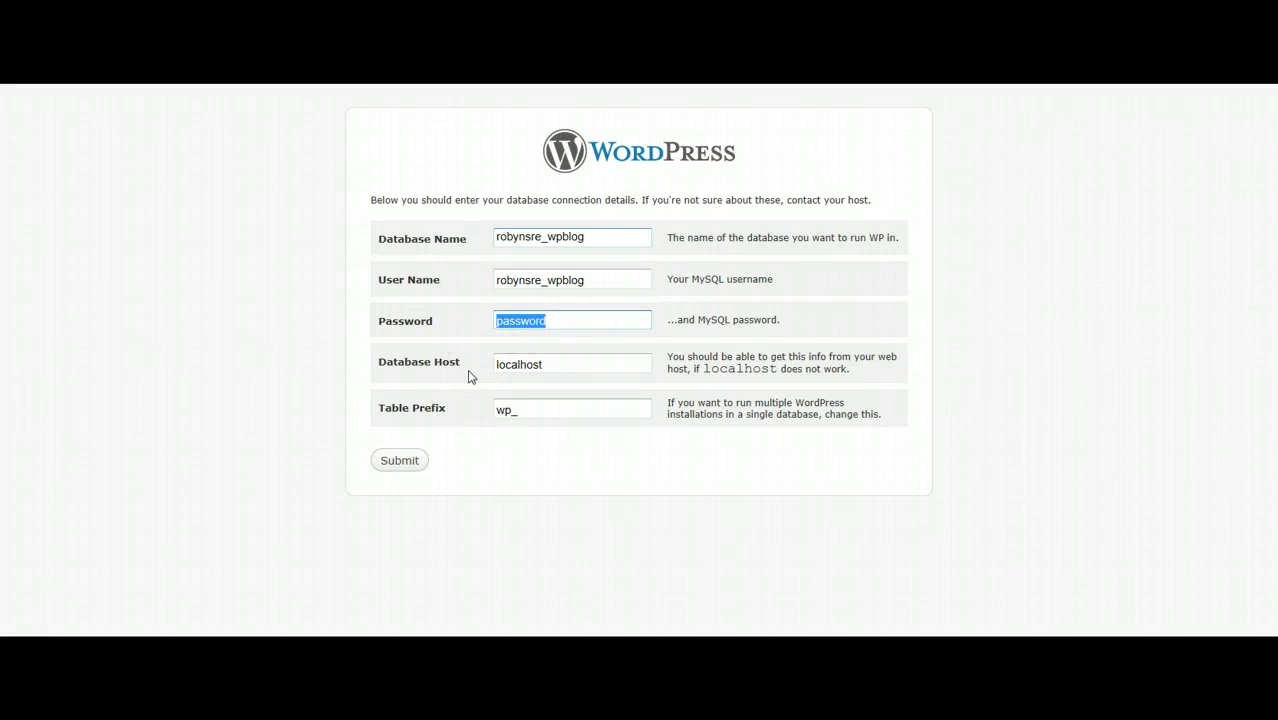
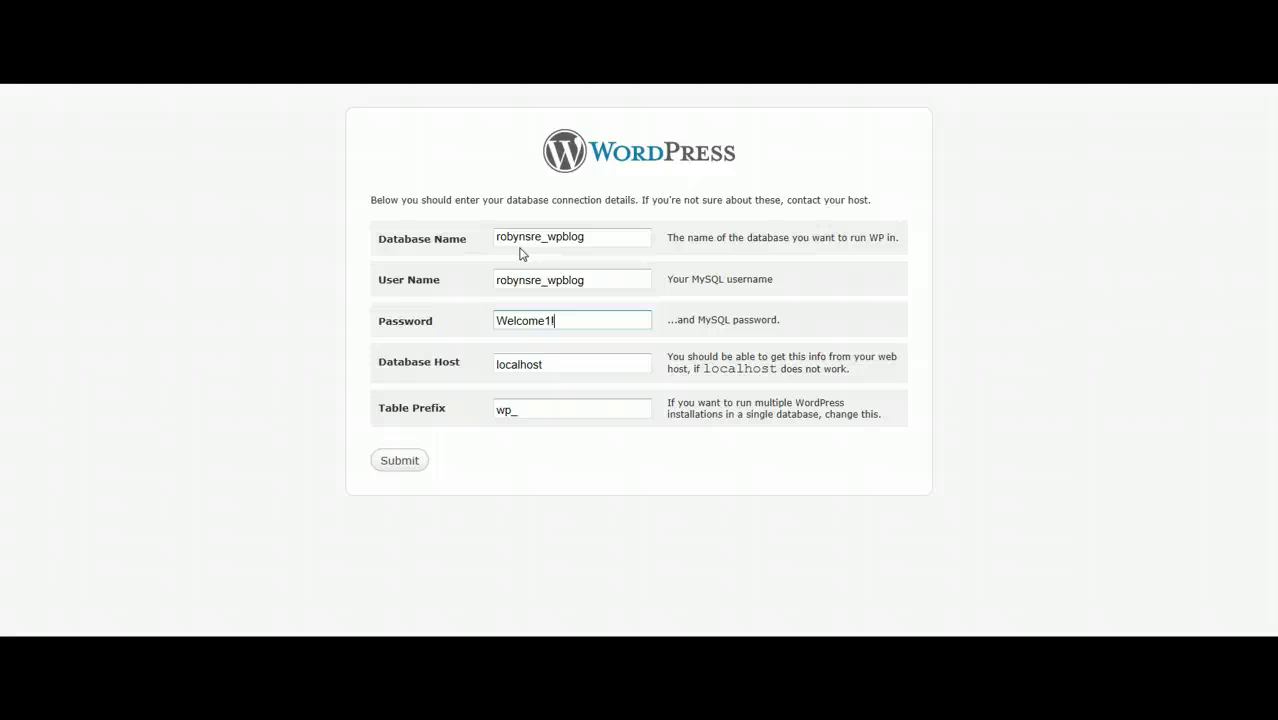
pyautogui.press('Tab')
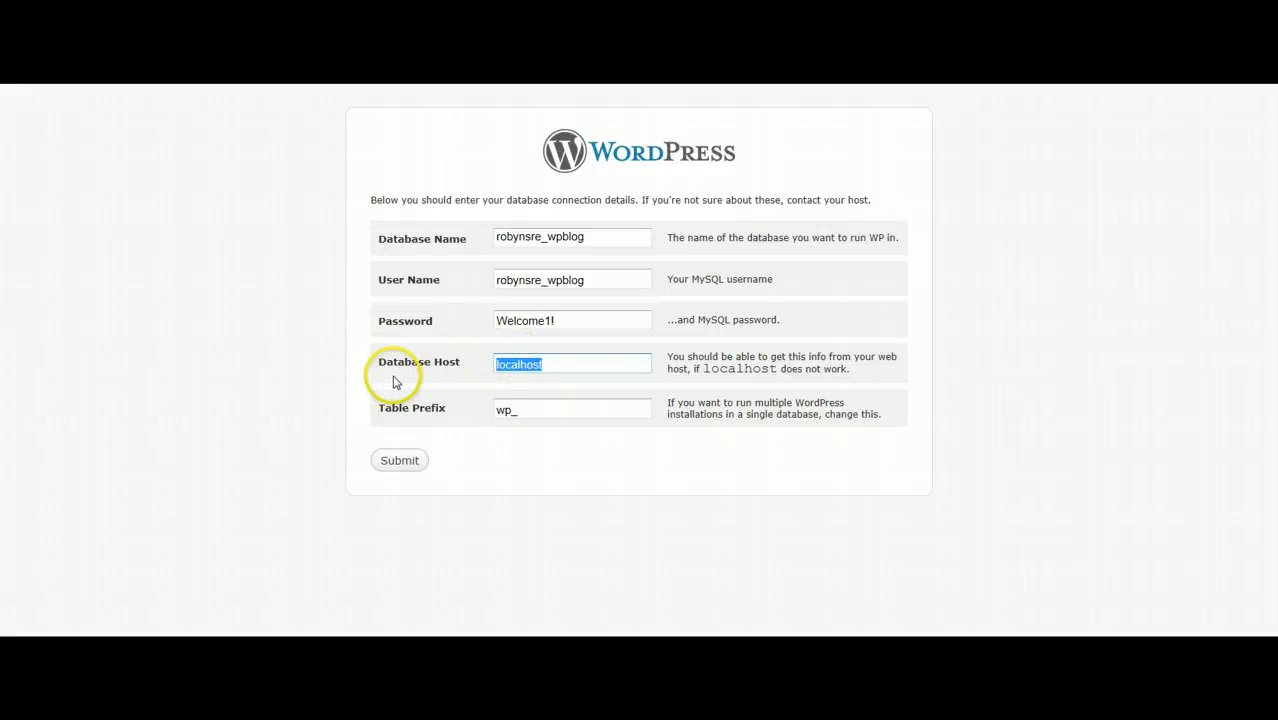
pyautogui.click(397, 472)
pyautogui.click(397, 470)
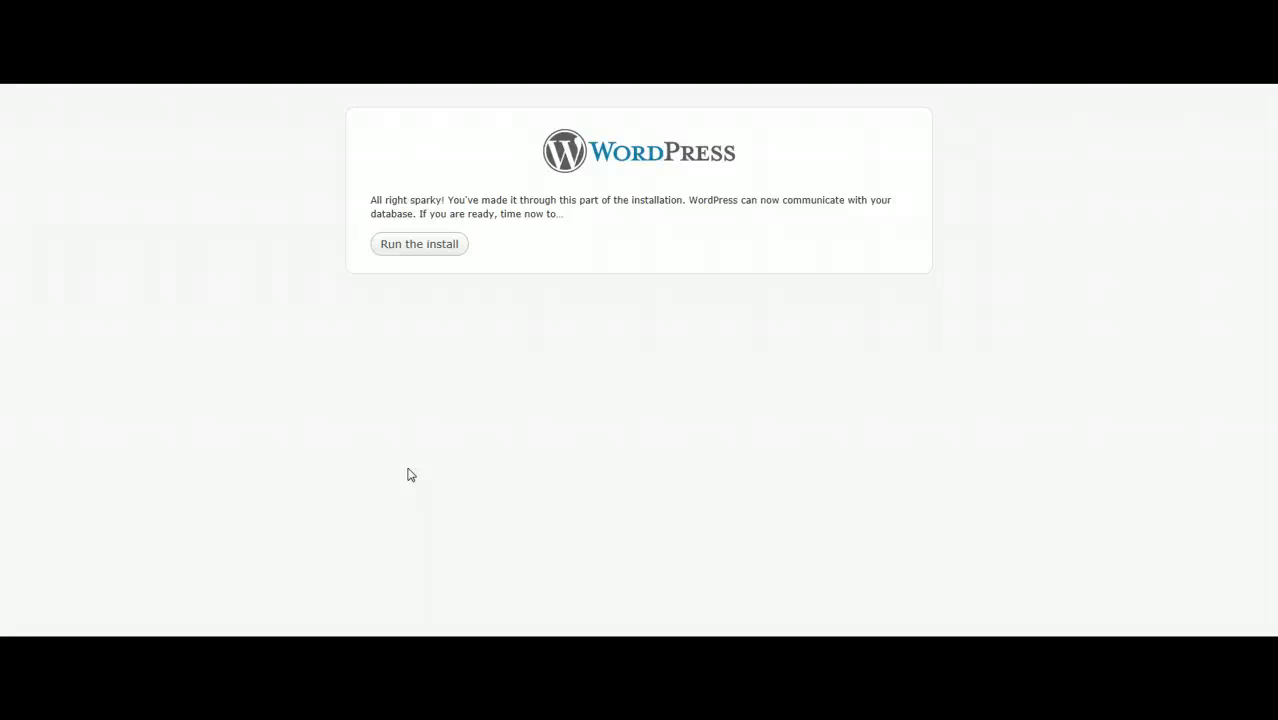
# Step: Run the WordPress install and enter 'Site title' as the site title
pyautogui.click(412, 249)
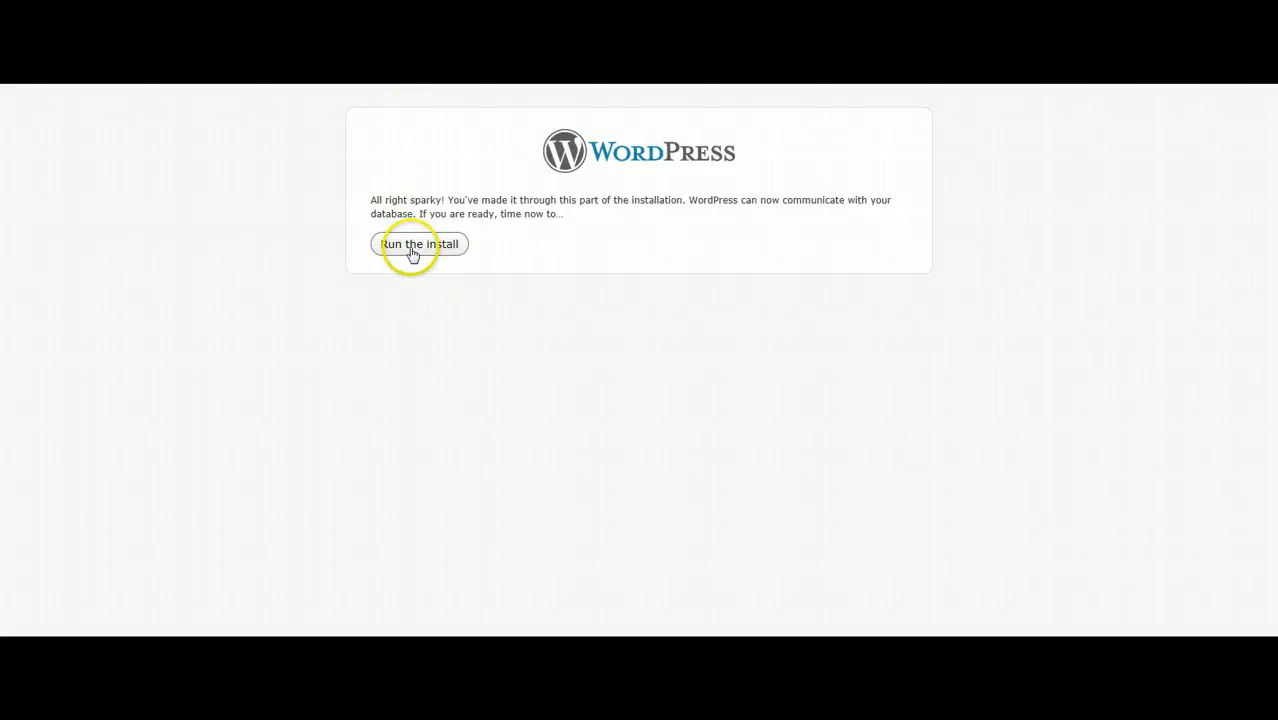
pyautogui.click(413, 253)
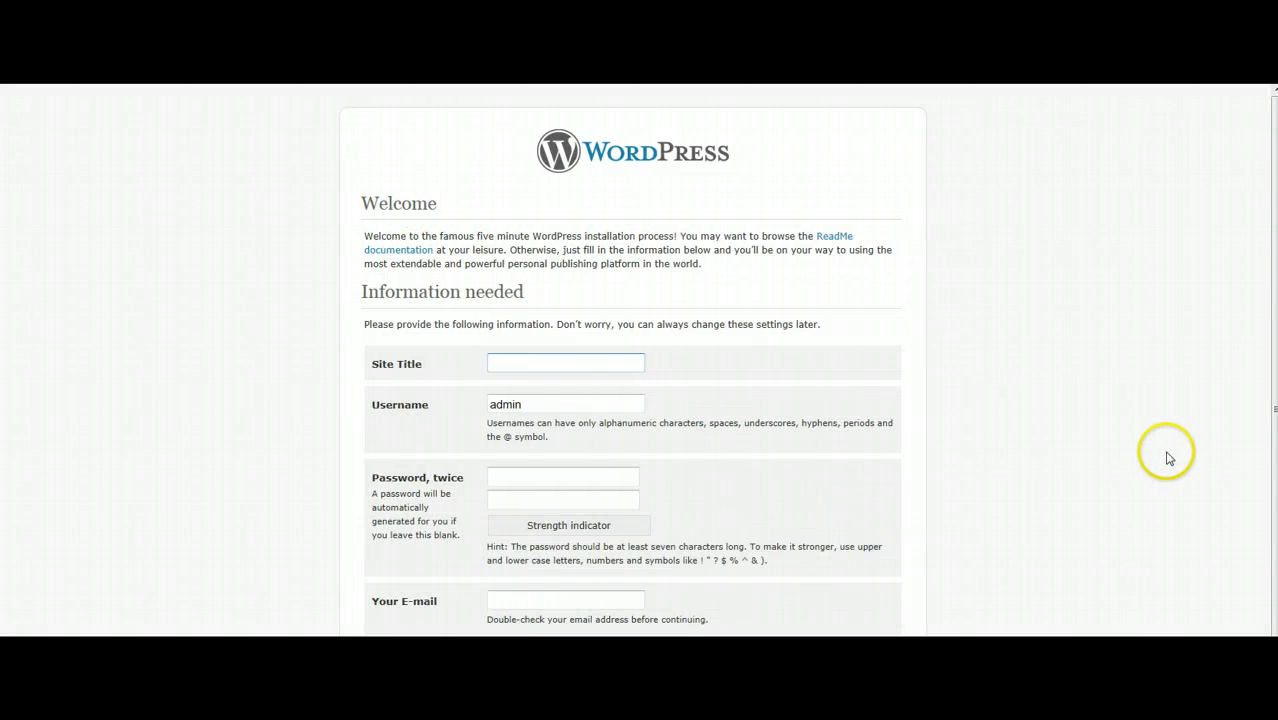
pyautogui.moveTo(1274, 451); pyautogui.dragTo(1274, 453)
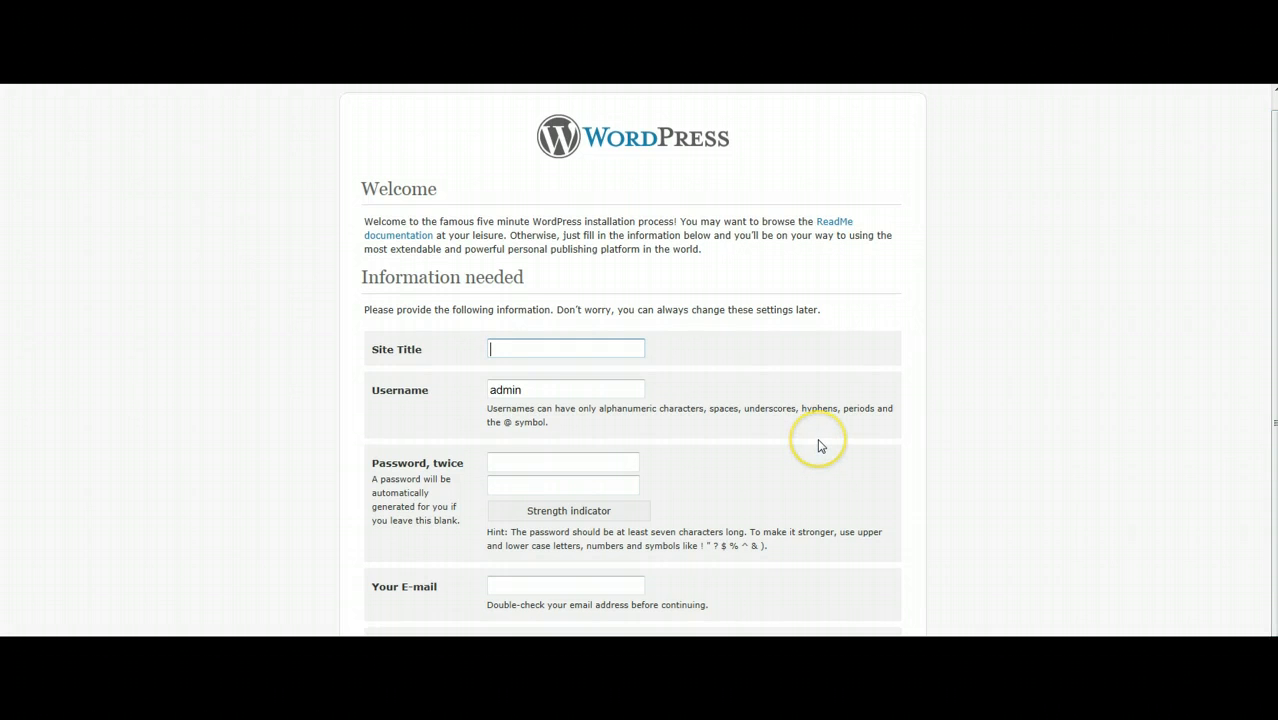
pyautogui.write('Site title')
# Step: Keep admin as the username, enter a strong password twice, and fill in the admin e-mail address
pyautogui.press('Tab')
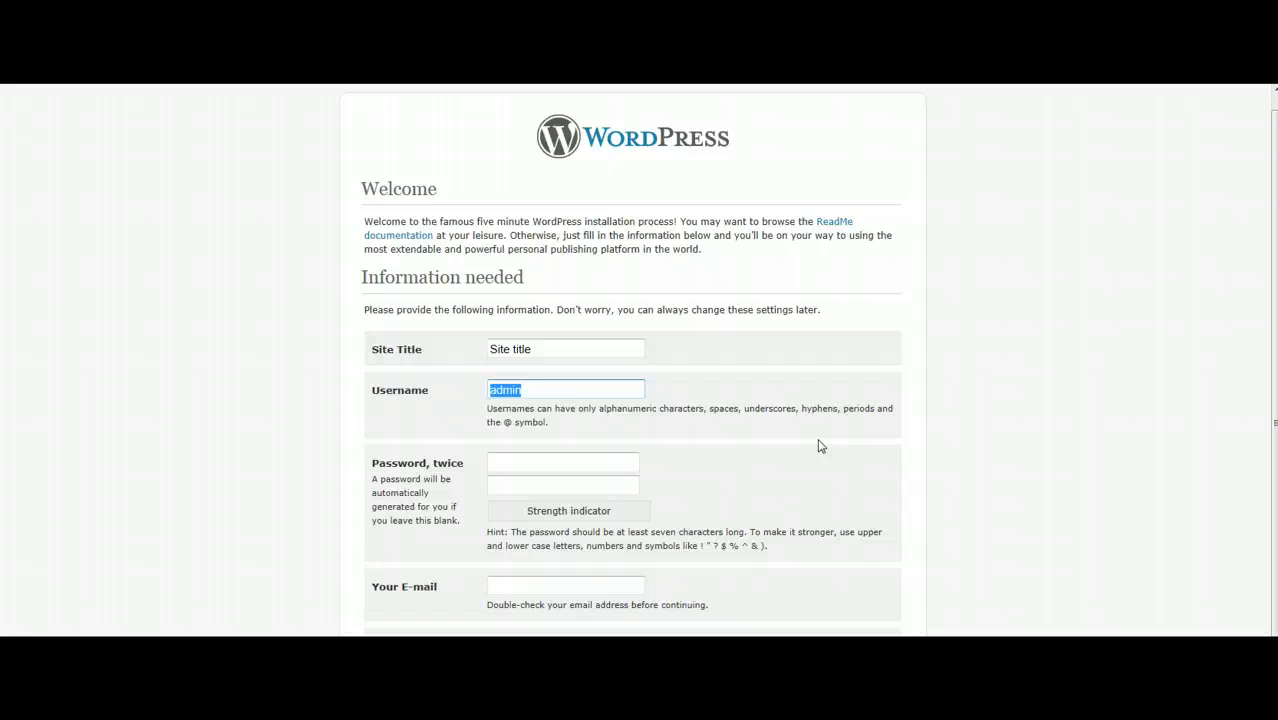
pyautogui.press('Tab')
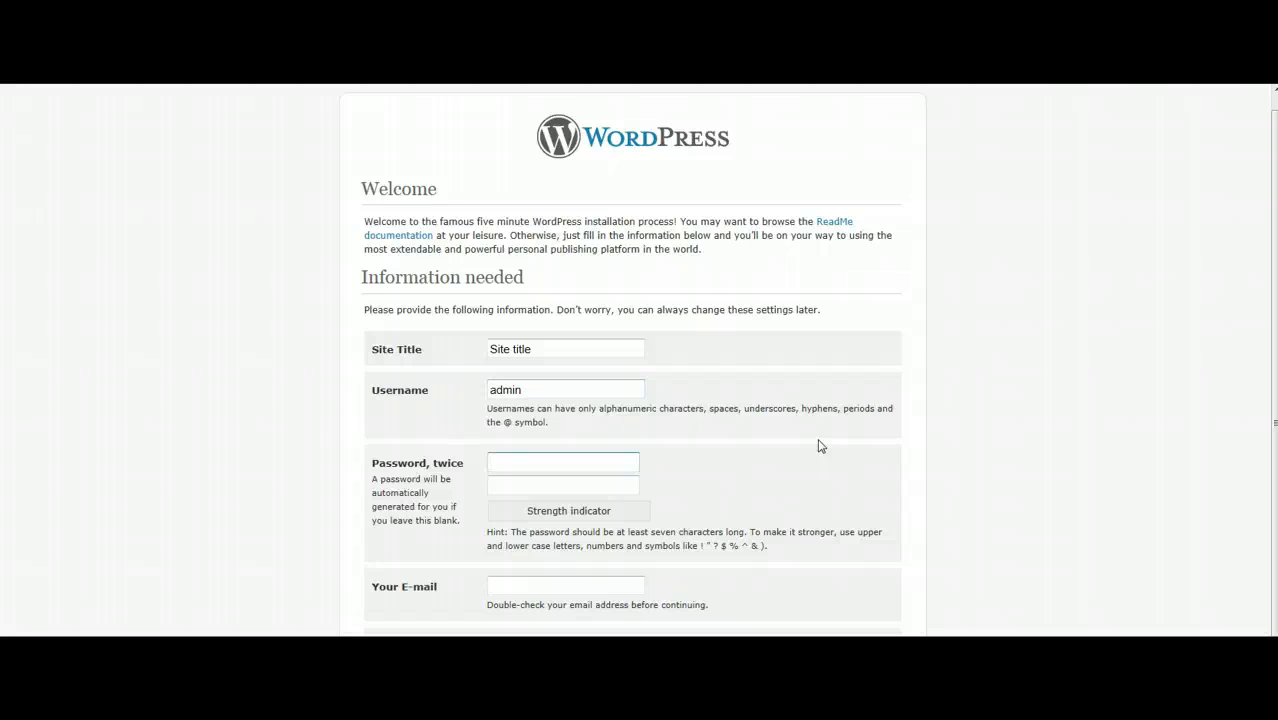
pyautogui.write('••••')
pyautogui.press('BackSpace')
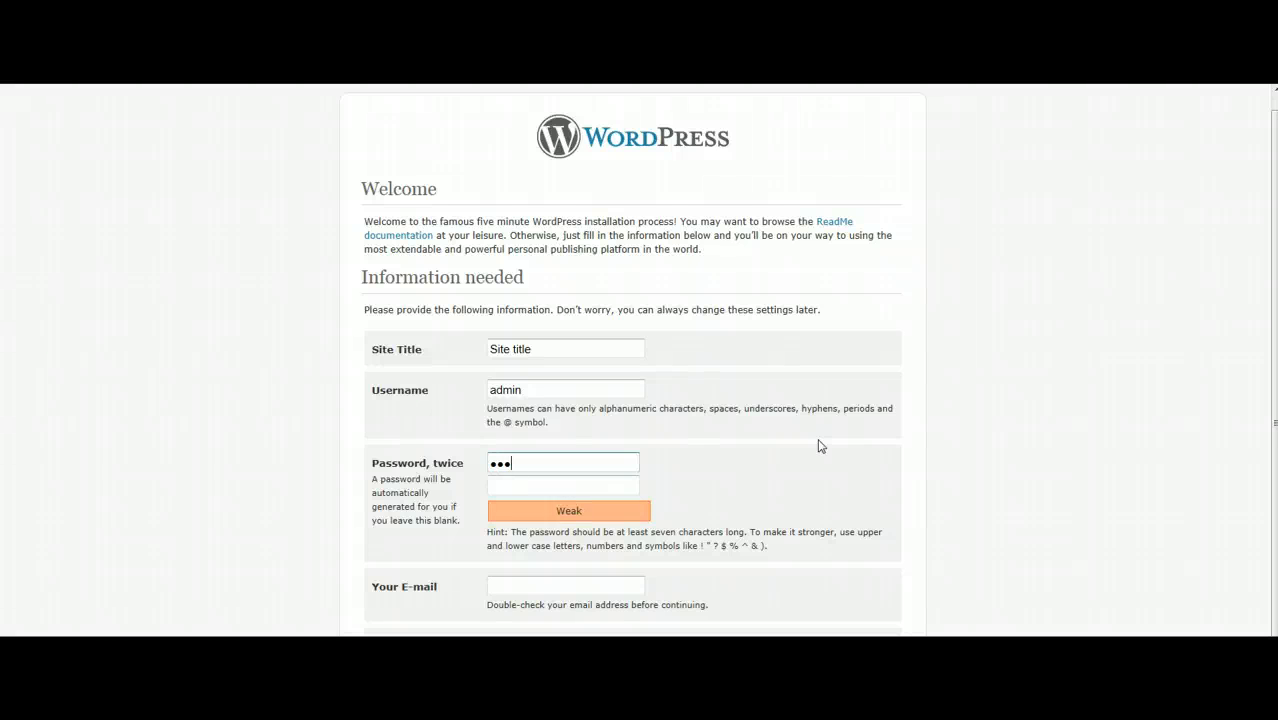
pyautogui.press('BackSpace')
pyautogui.press('BackSpace')
pyautogui.press('BackSpace')
pyautogui.write('••••••••')
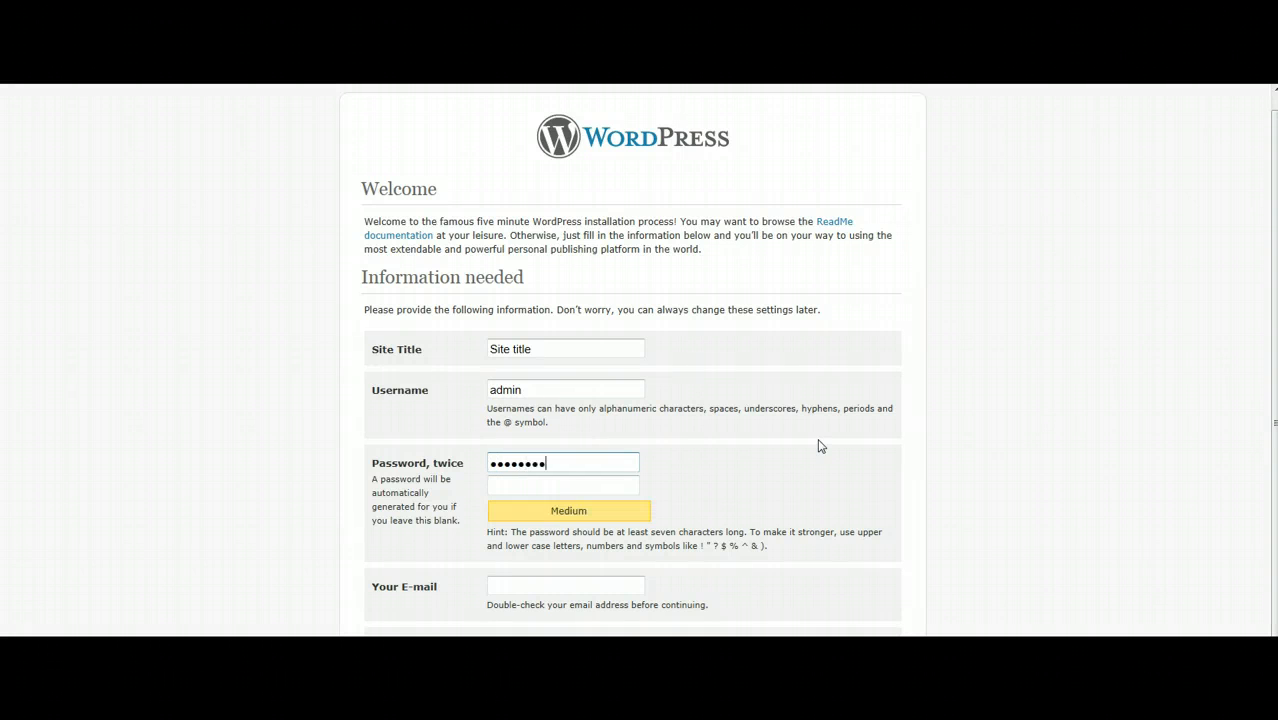
pyautogui.write('•')
pyautogui.press('Tab')
pyautogui.write('••••••')
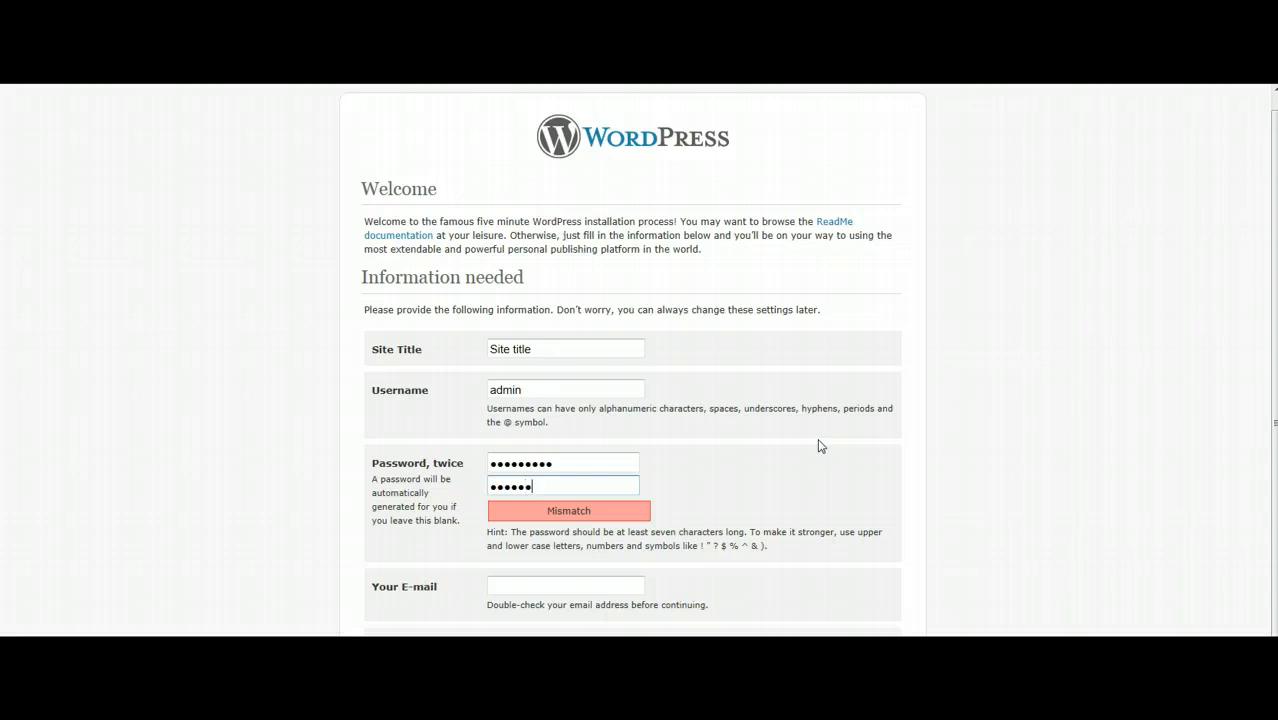
pyautogui.write('•••')
pyautogui.press('Tab')
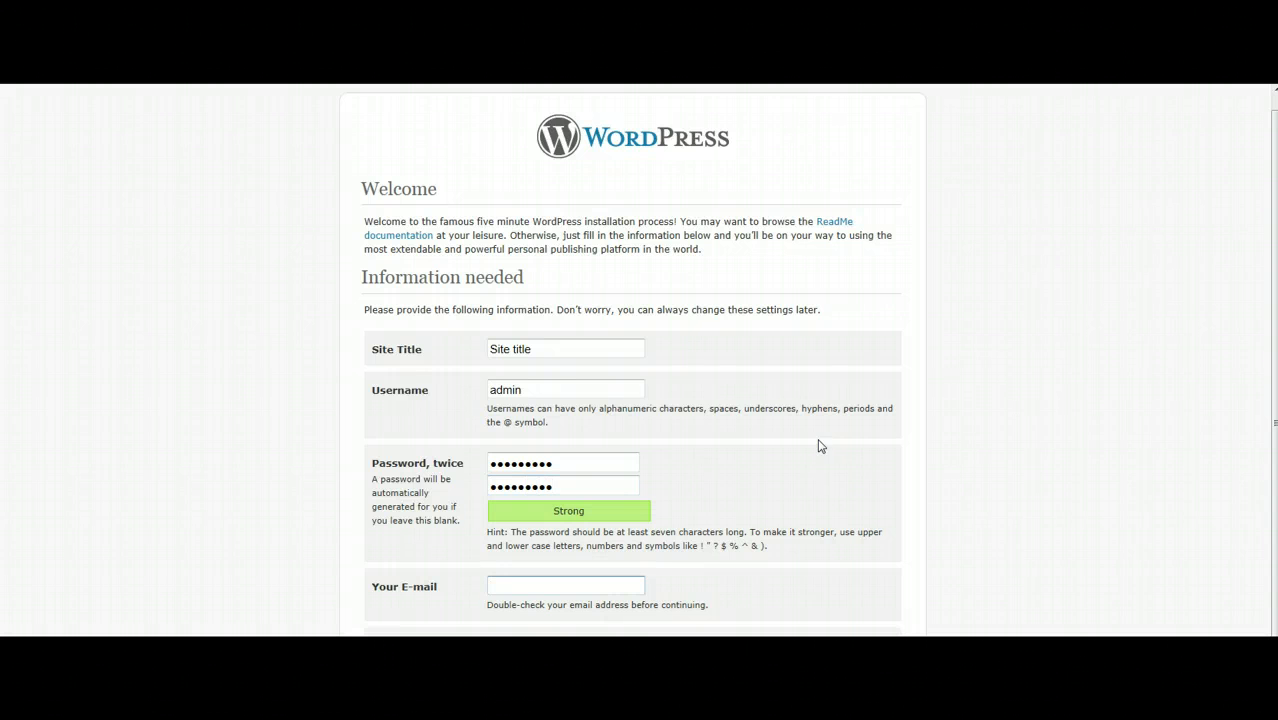
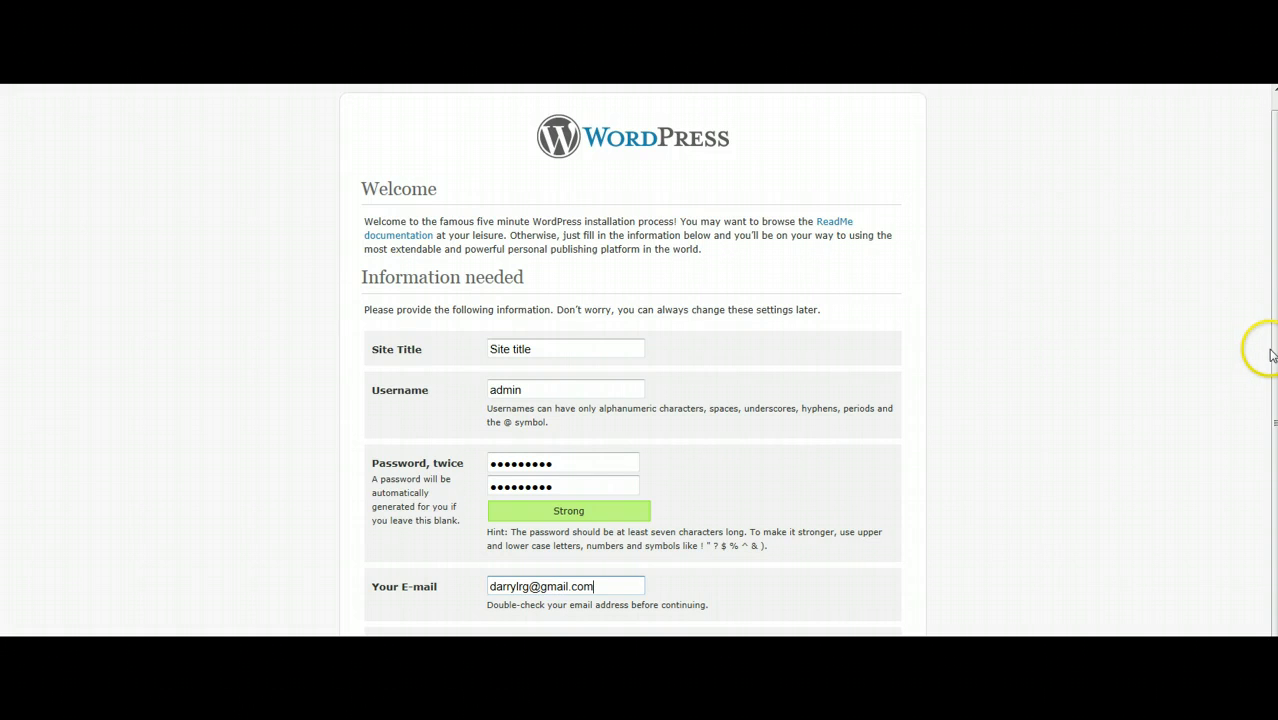
pyautogui.moveTo(1271, 353); pyautogui.dragTo(1273, 432)
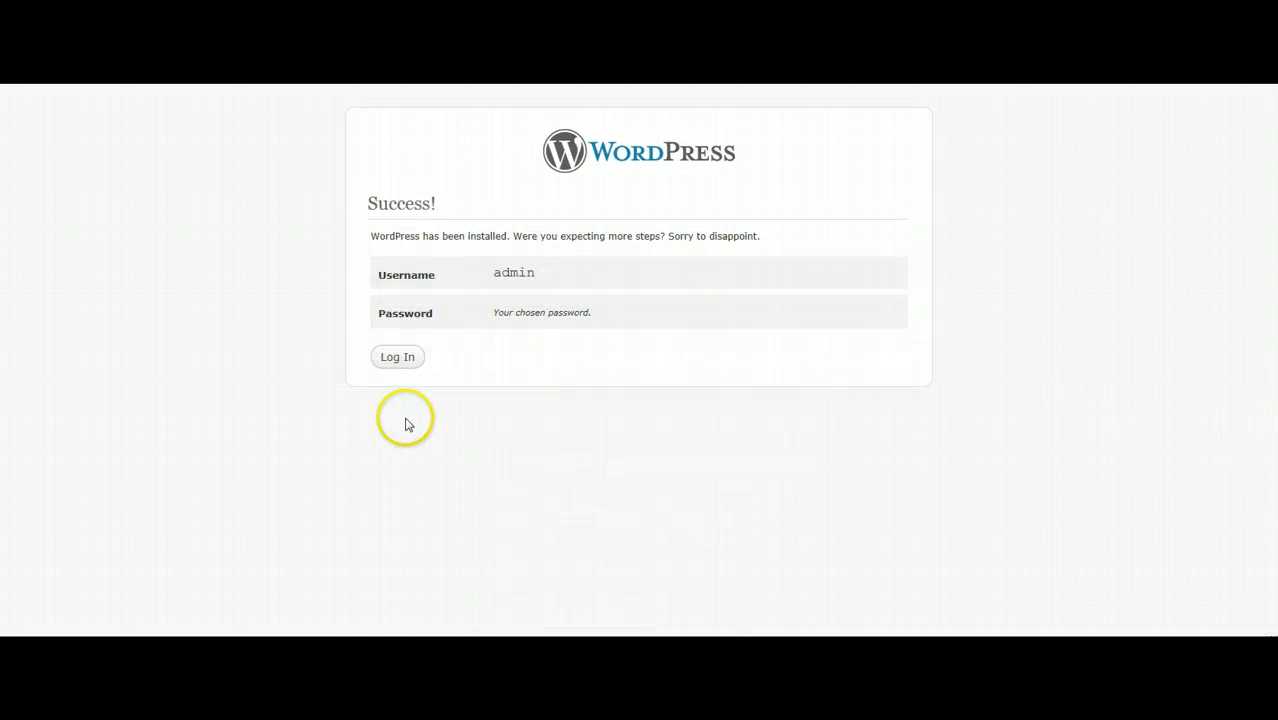
# Step: Try logging in as admin with the password, then prepare to re-enter it after the incorrect-password error
pyautogui.click(399, 356)
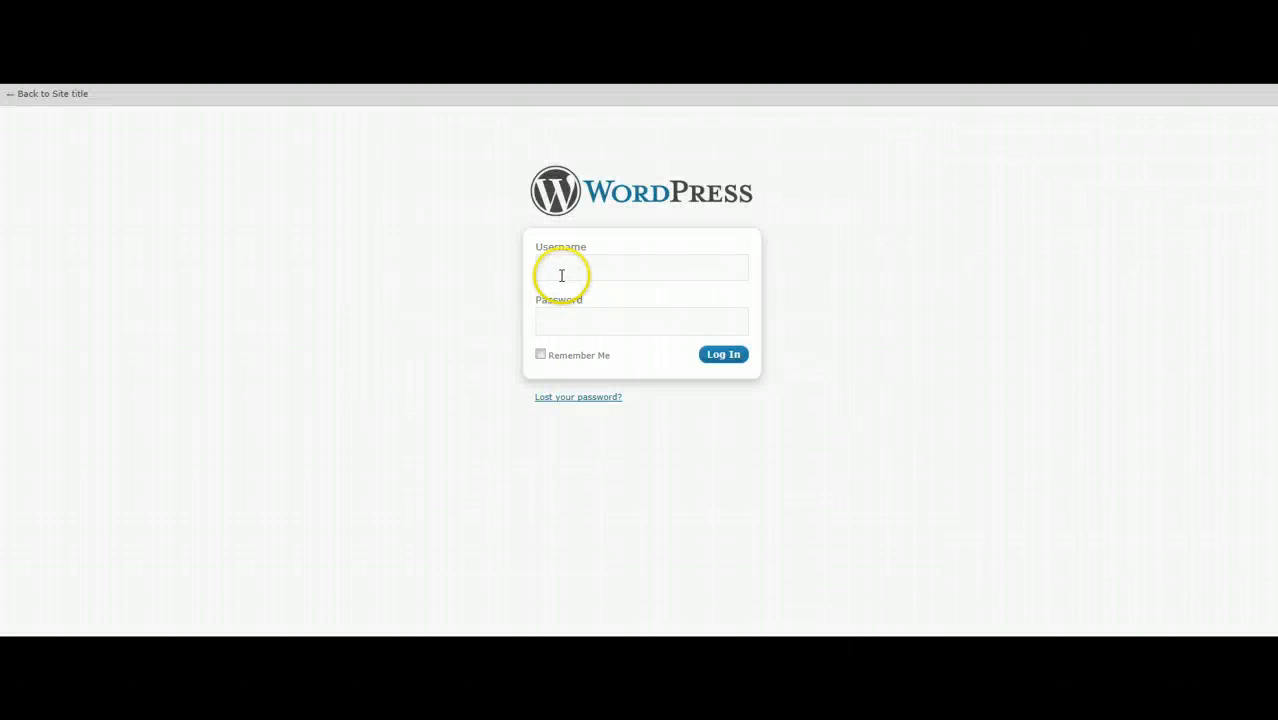
pyautogui.write('admin')
pyautogui.press('Tab')
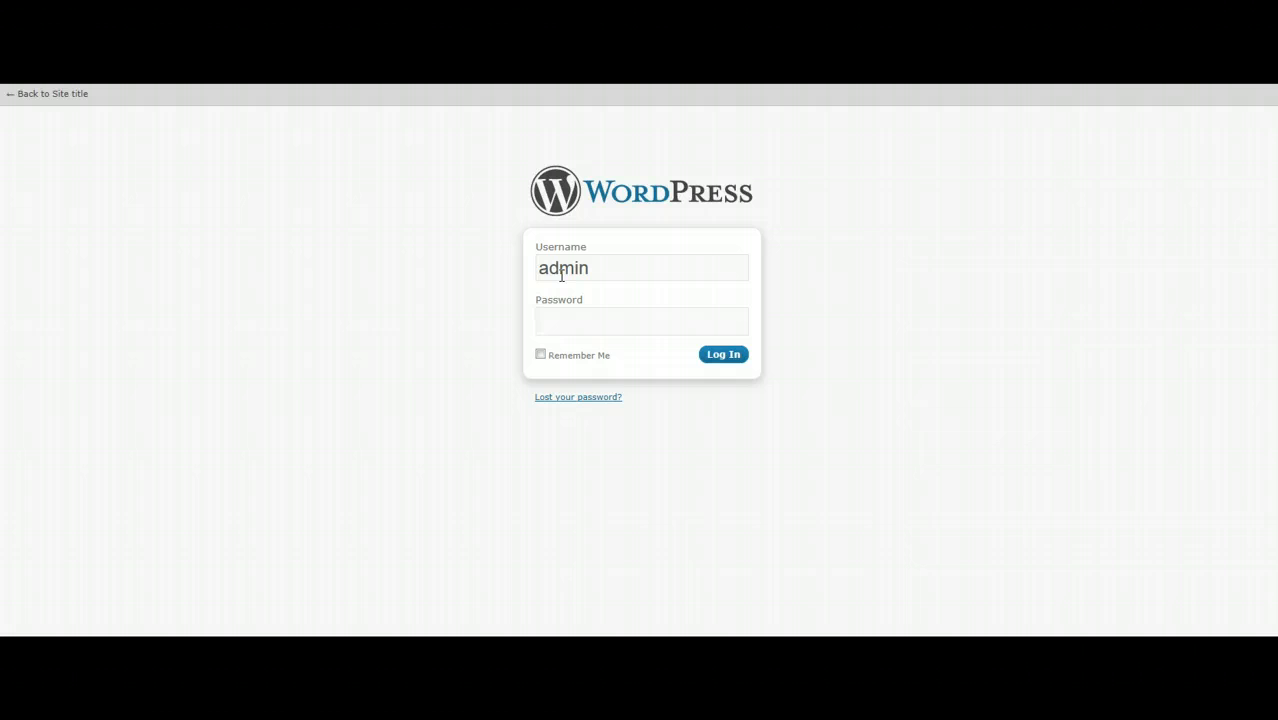
pyautogui.write('*********')
pyautogui.click(722, 356)
pyautogui.click(647, 376)
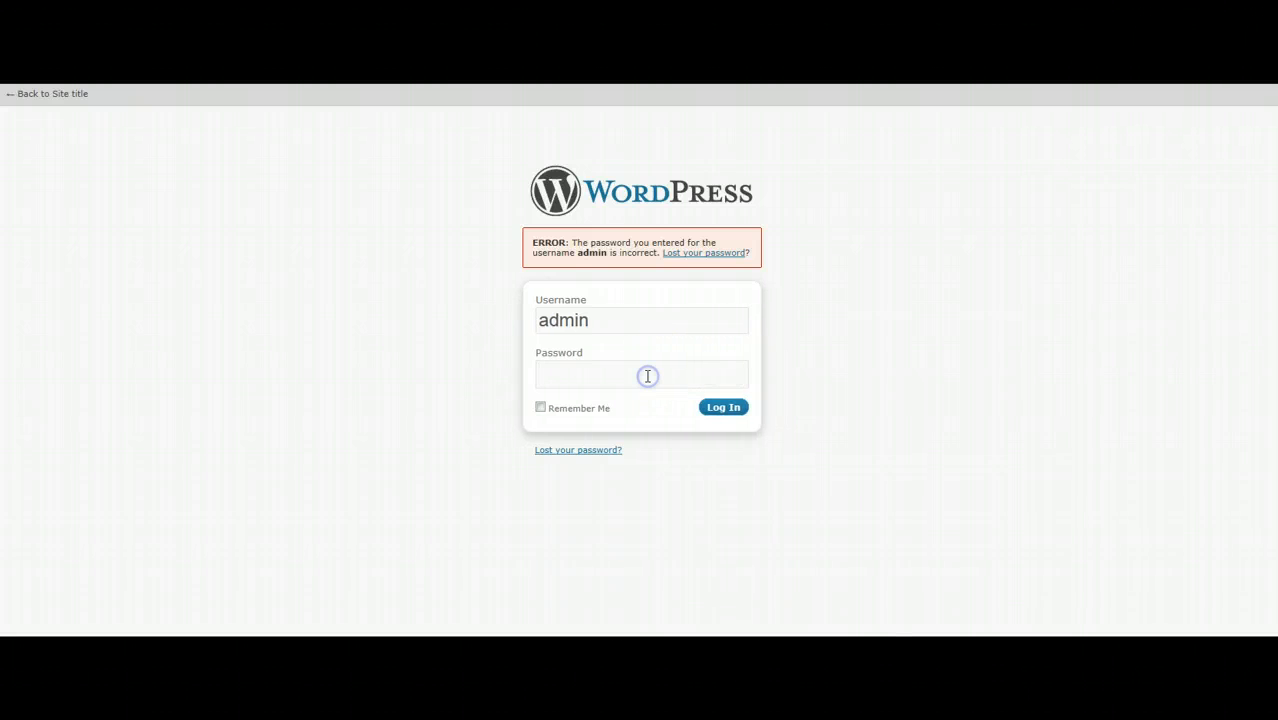
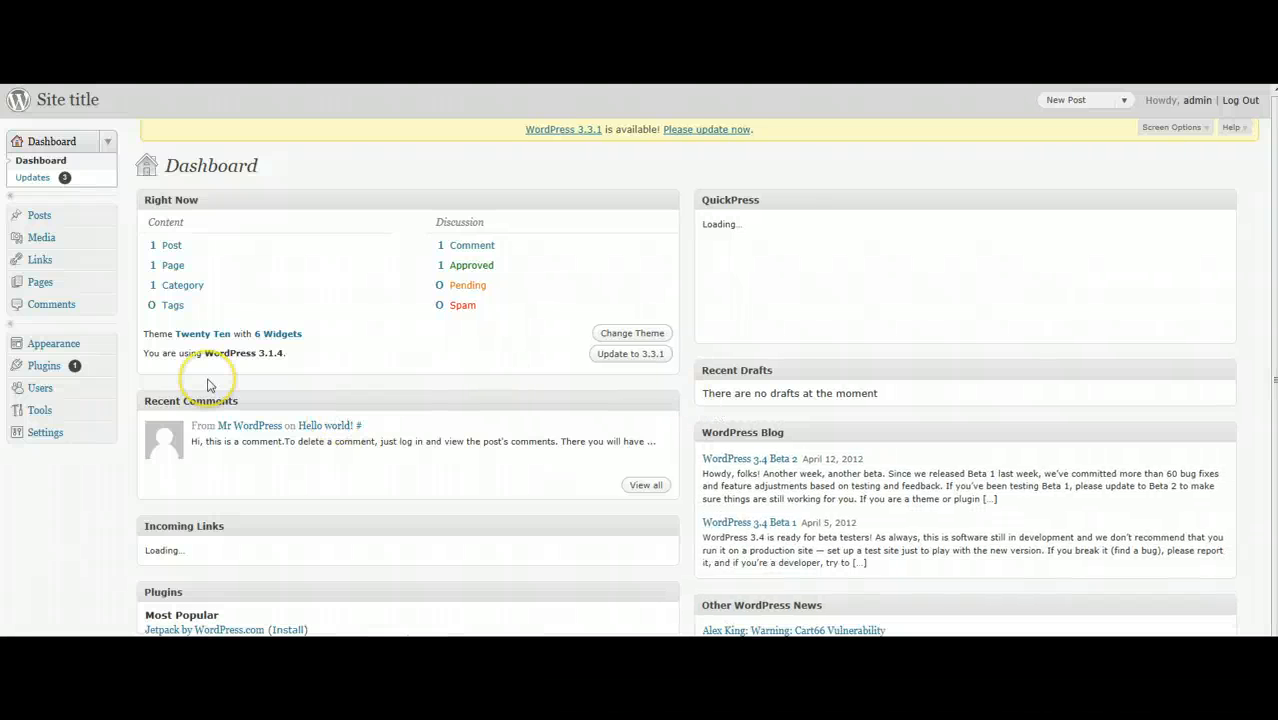
# Step: Go to Appearance > Themes from the dashboard menu
pyautogui.click(106, 343)
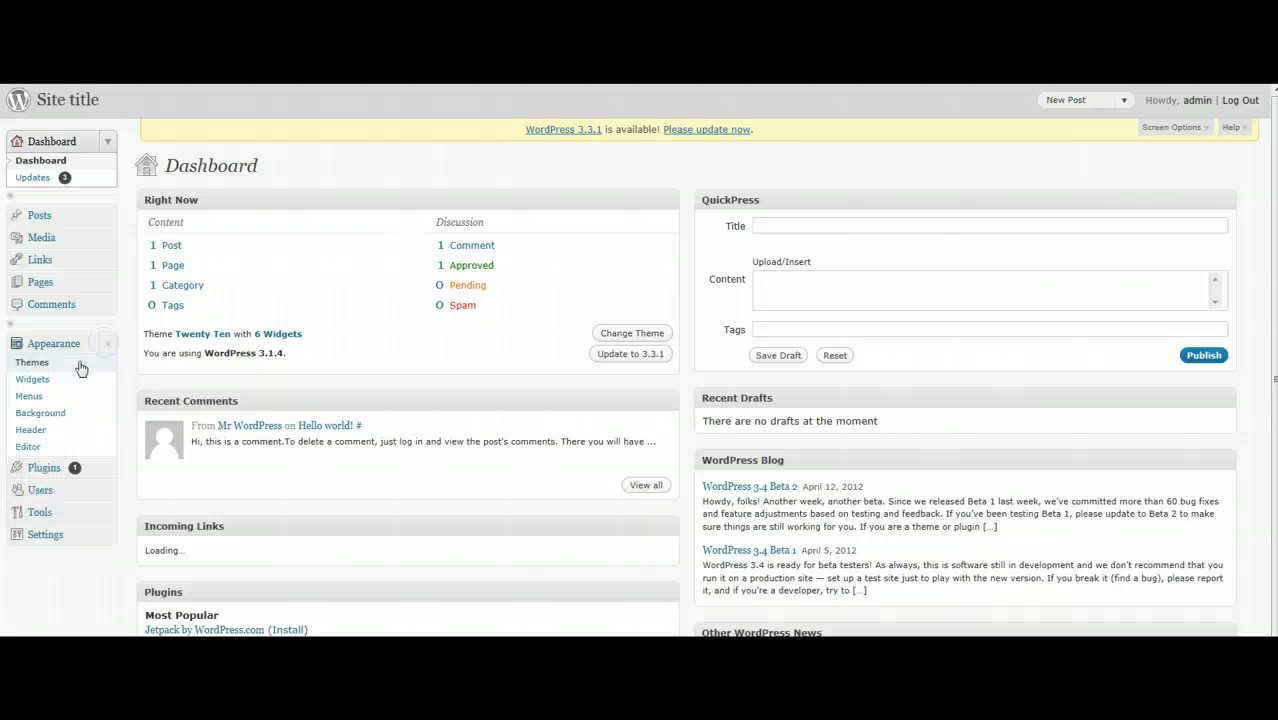
pyautogui.click(40, 366)
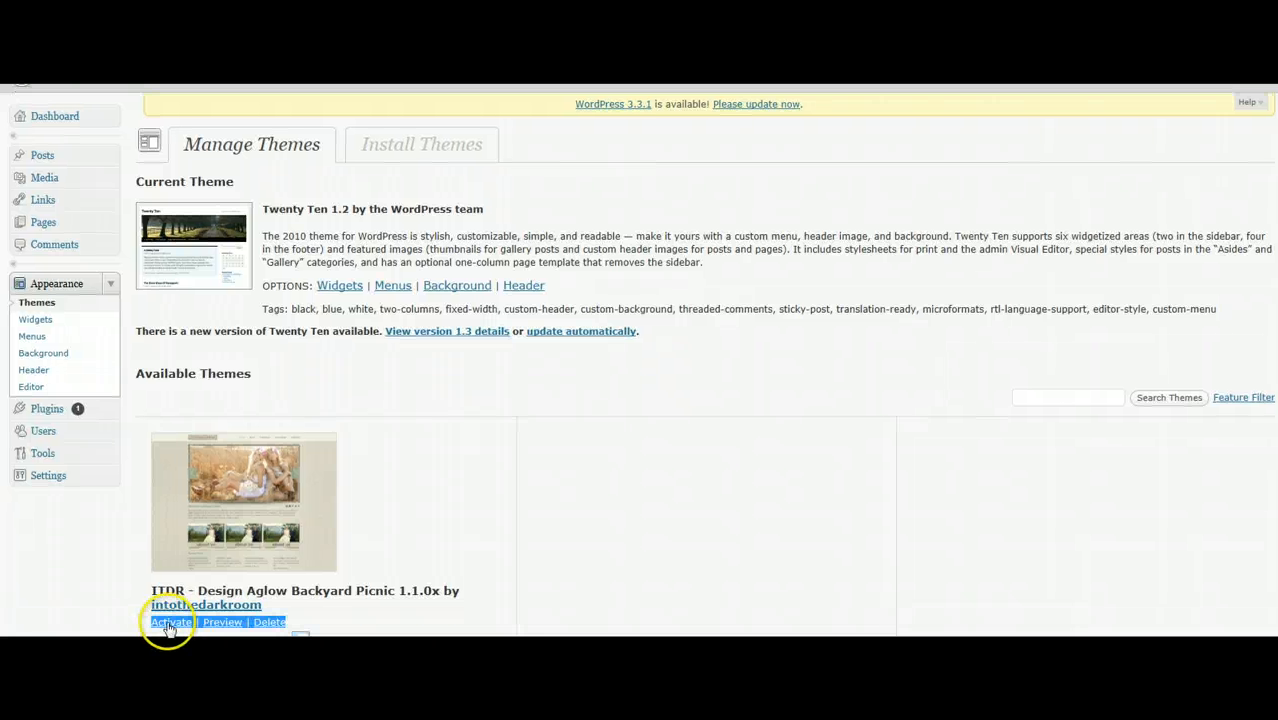
# Step: Activate the ITDR - Design Aglow Backyard Picnic theme
pyautogui.click(170, 623)
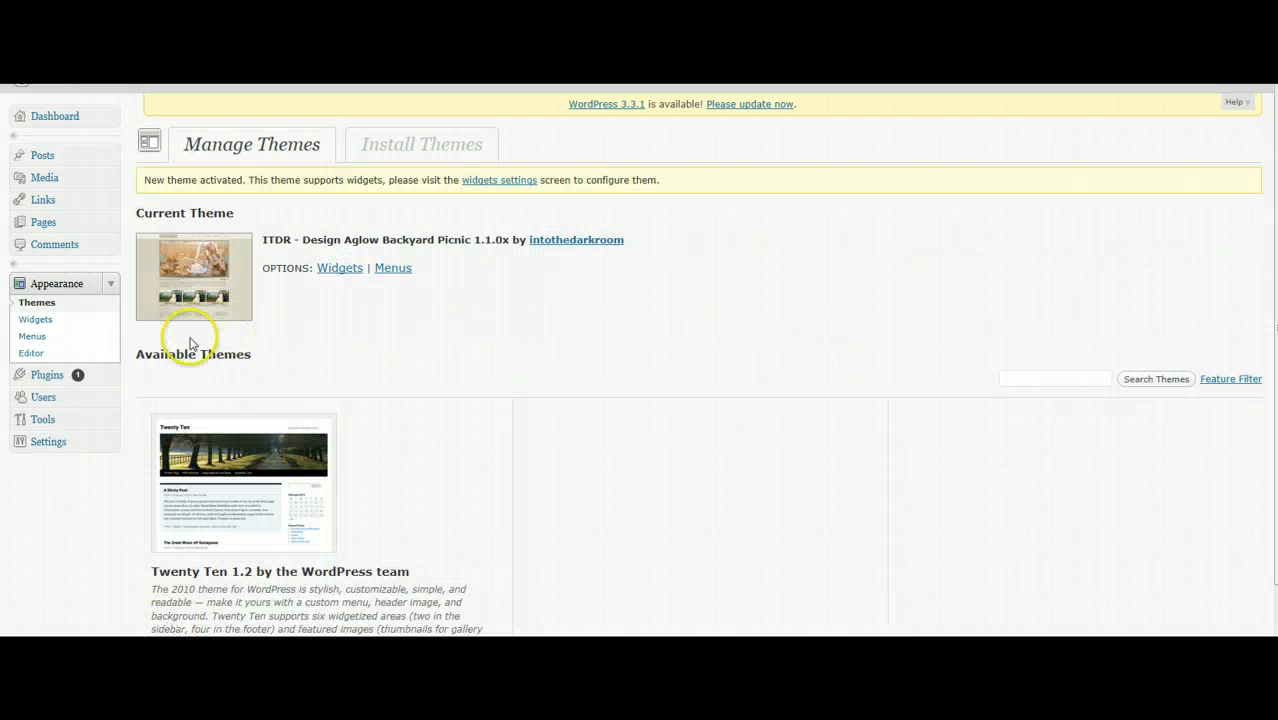
# Step: Highlight the Current Theme heading, collapse Appearance, and return to the Dashboard
pyautogui.moveTo(138, 213); pyautogui.dragTo(234, 214)
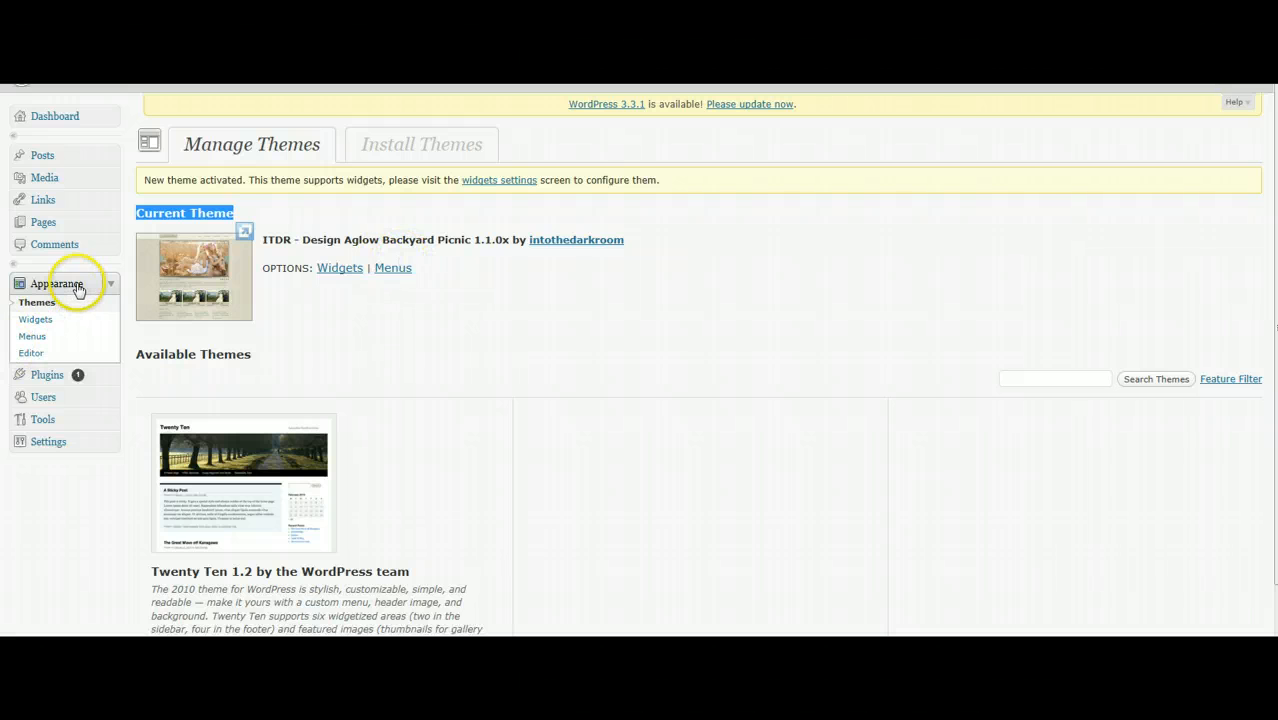
pyautogui.click(110, 284)
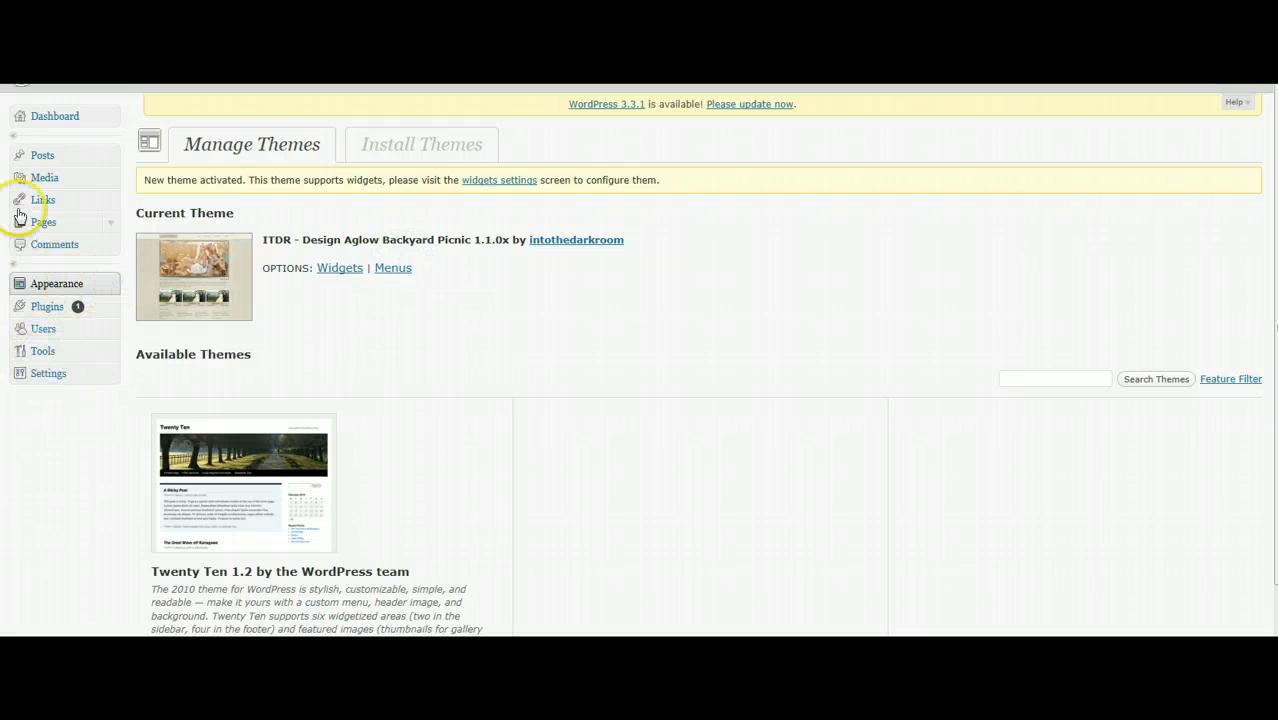
pyautogui.click(50, 118)
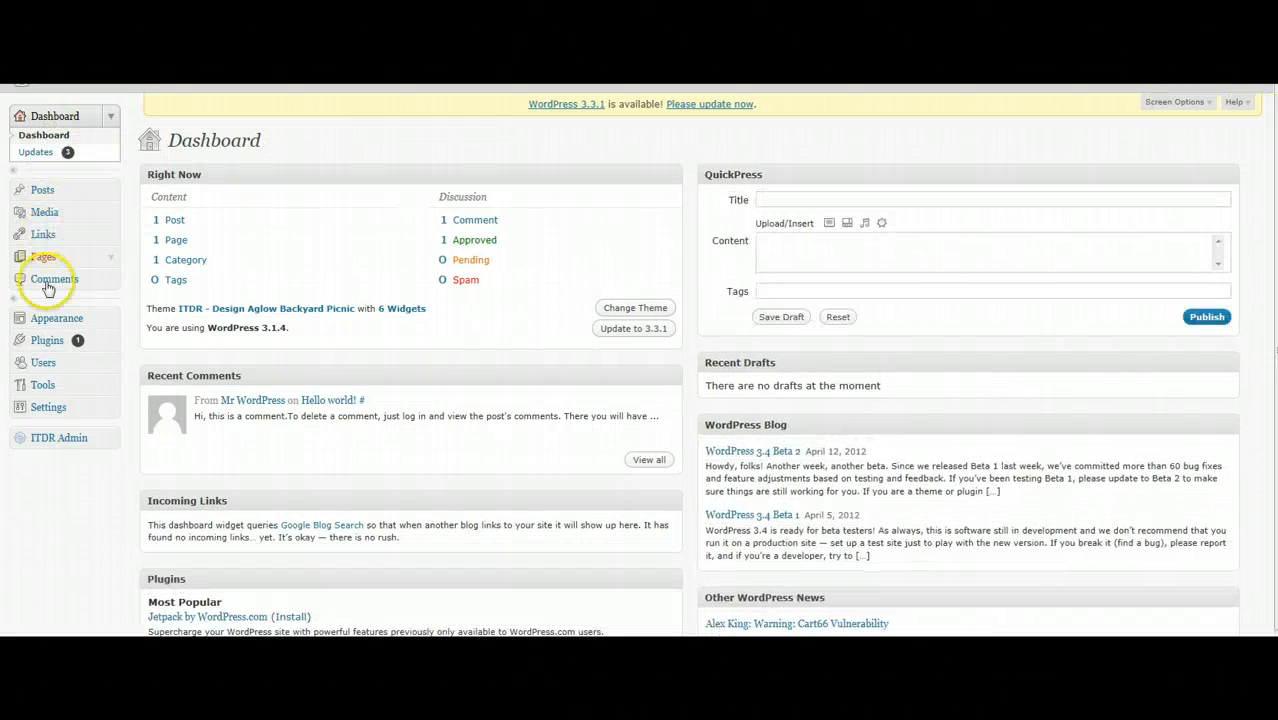
# Step: Open the ITDR Admin settings page from the admin menu
pyautogui.click(52, 440)
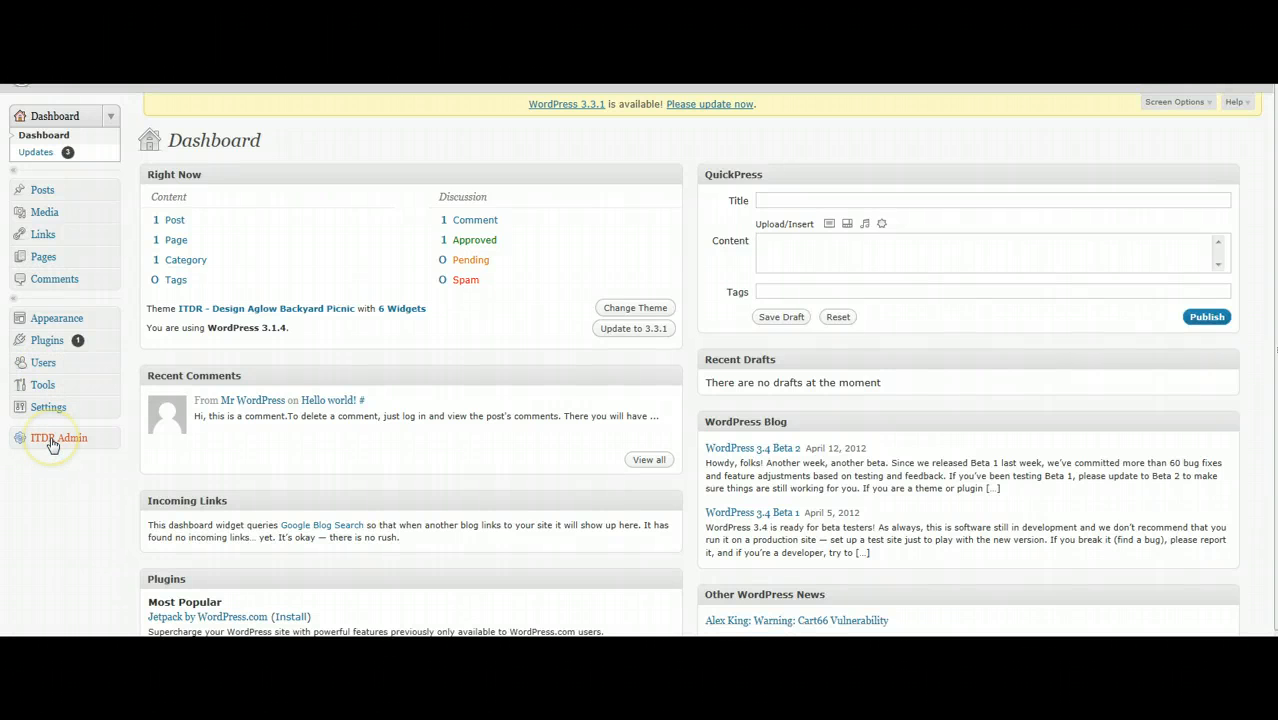